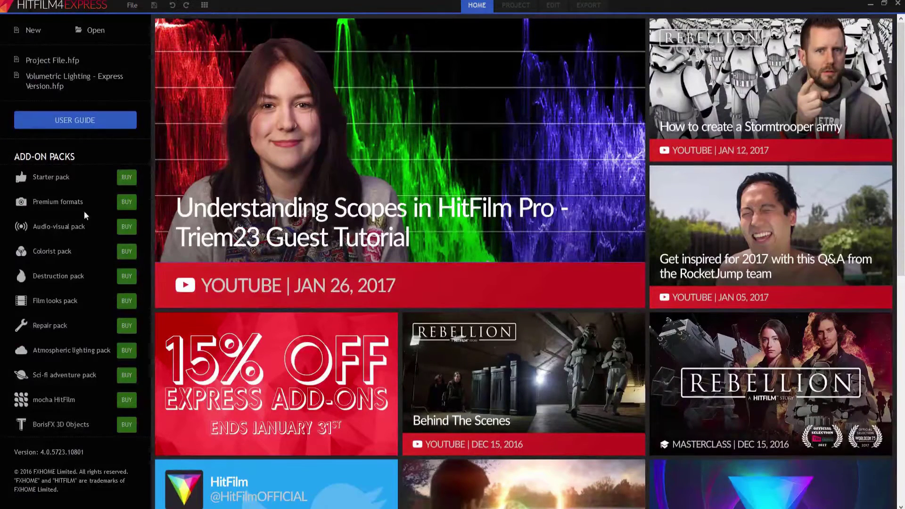
Step: Look up the Starter pack add-on in the online store and open its detailed description
click(126, 179)
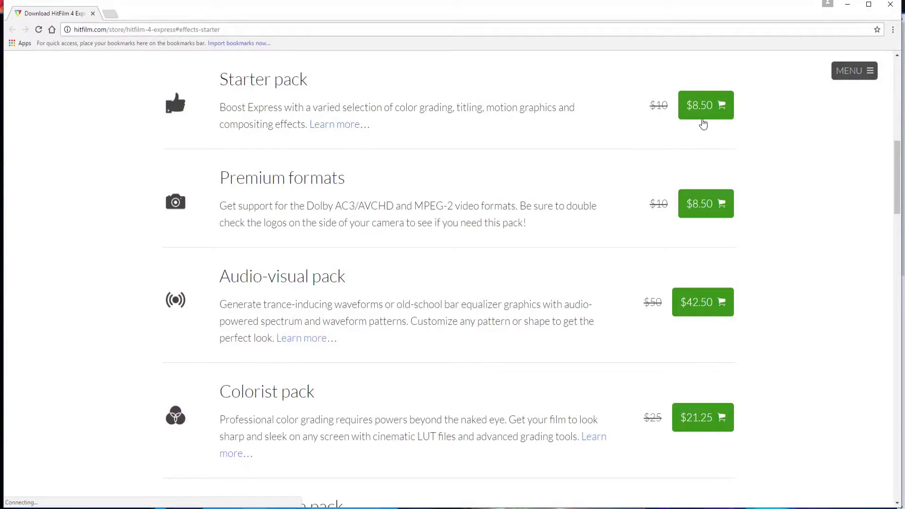
click(333, 127)
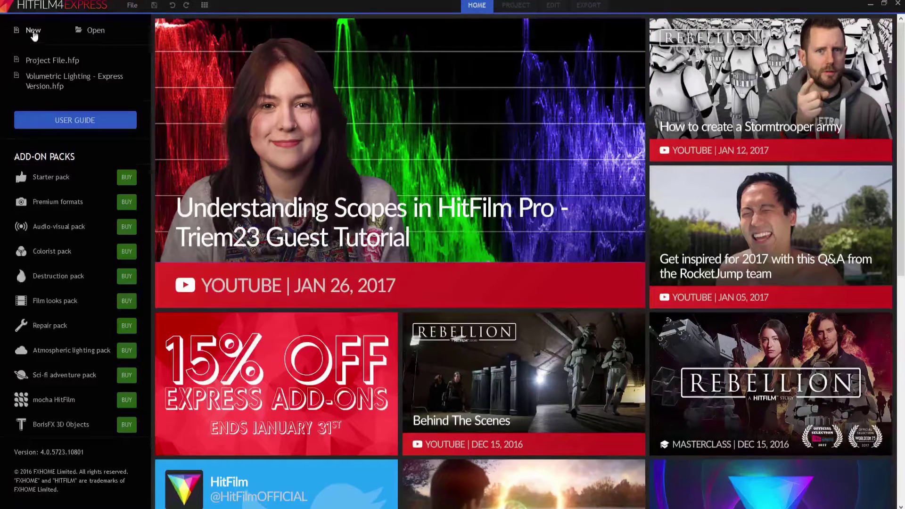
Step: Create a new 1080p Full HD project at 29.97 fps and add a 30-second composite shot with matching settings
key(ctrl+n)
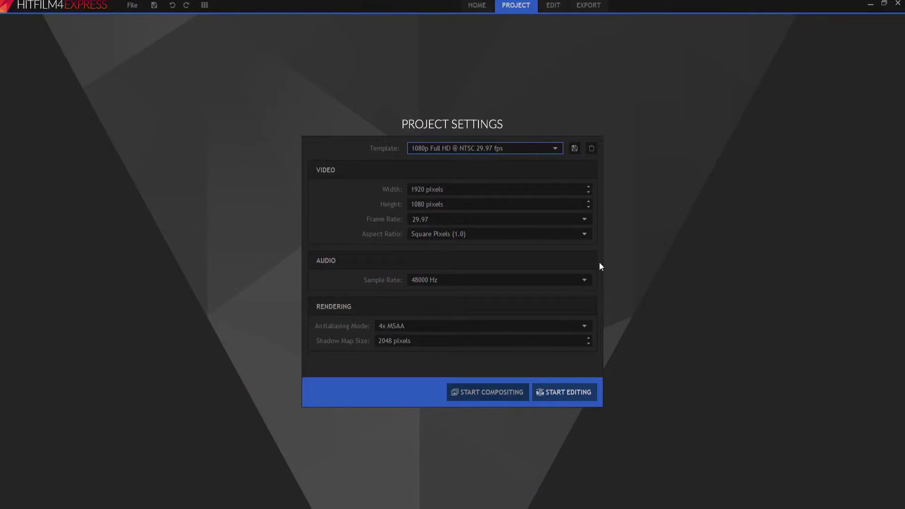
key(Return)
click(85, 153)
click(103, 166)
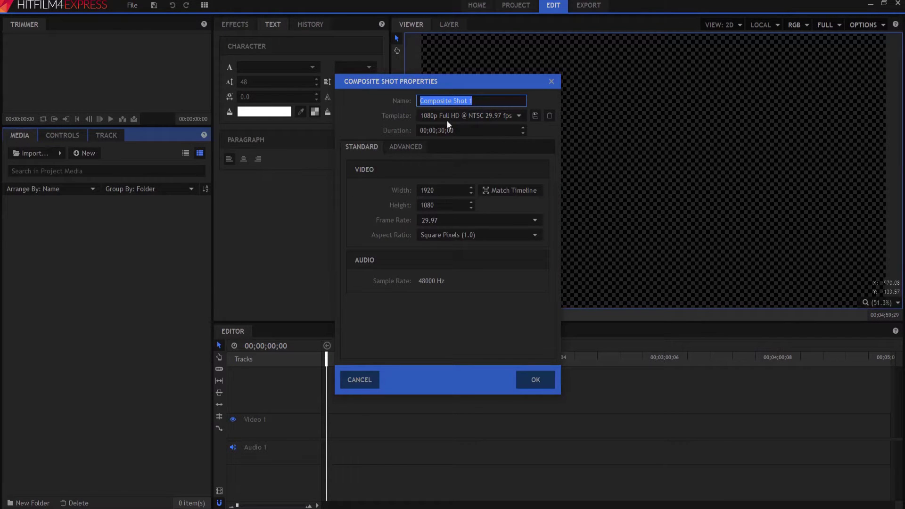
click(534, 381)
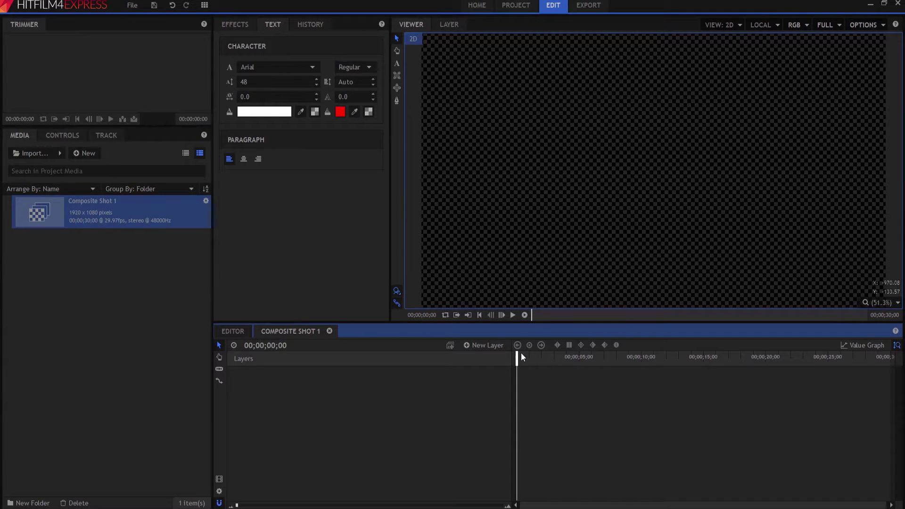
Step: Add a camera layer and a point layer to the composite shot
click(487, 346)
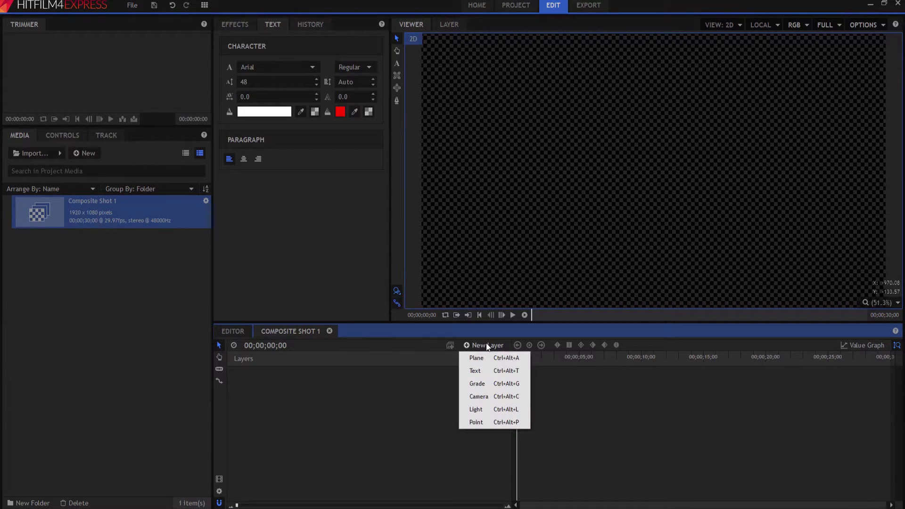
click(498, 401)
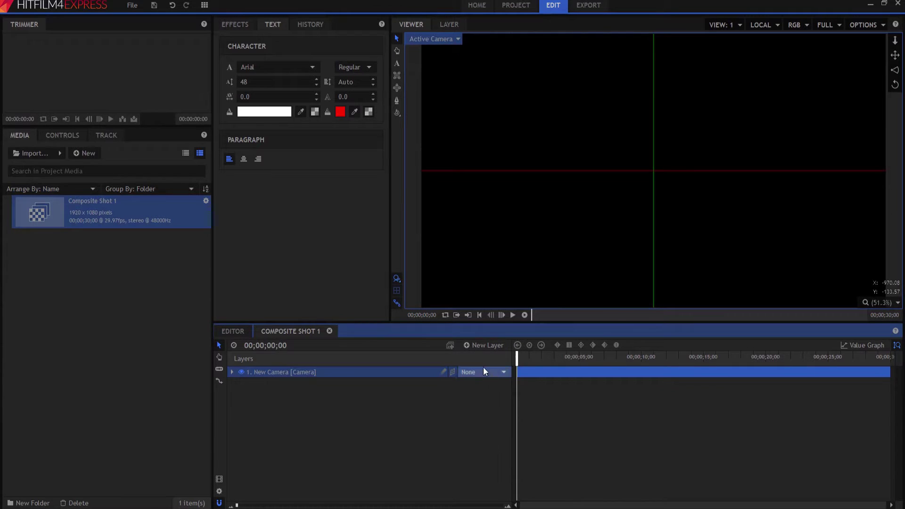
click(480, 345)
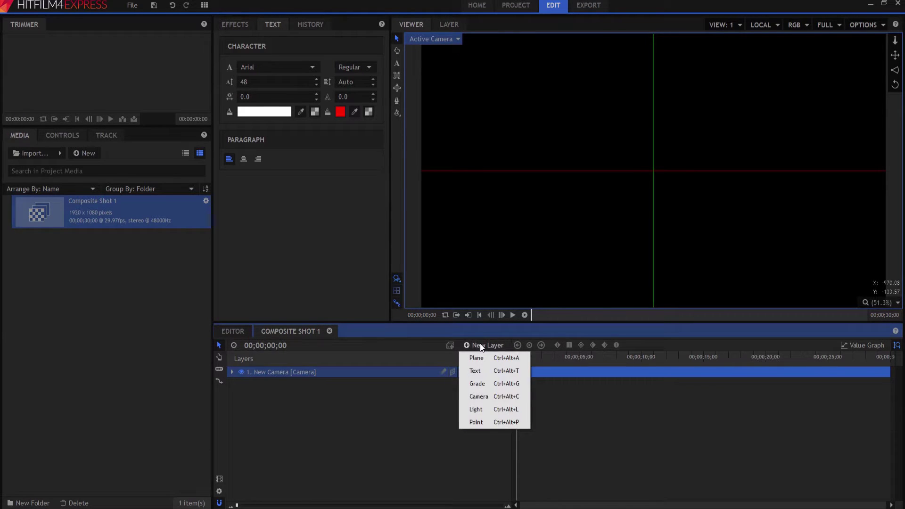
click(479, 421)
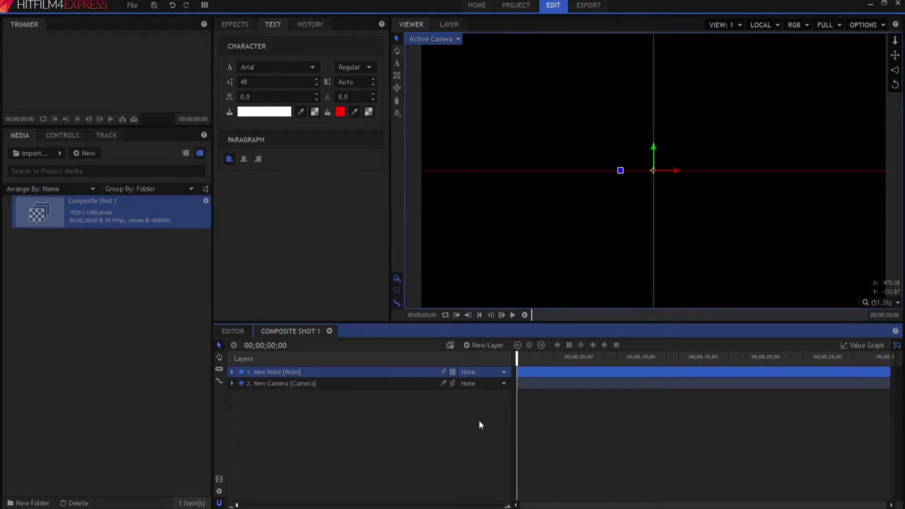
Step: Make the point layer 3D and rename it Camera Control
click(452, 372)
double_click(317, 375)
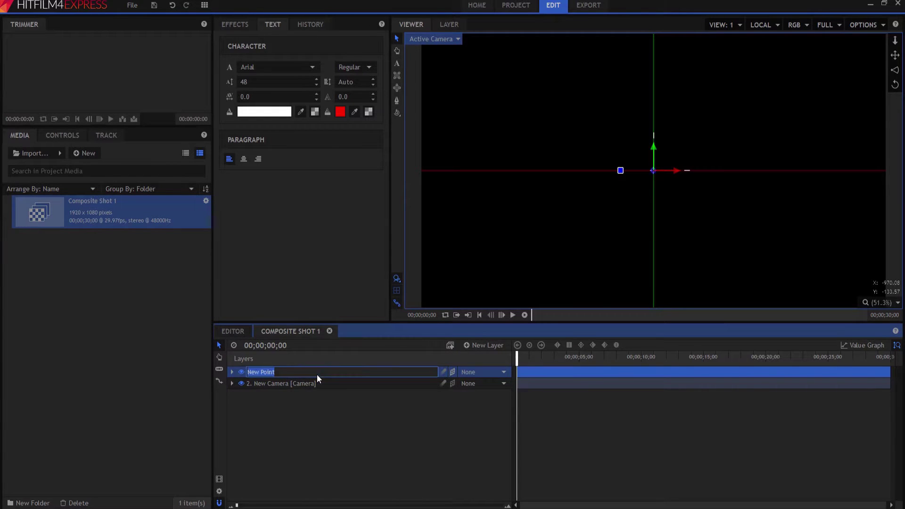
text(Camera Control)
key(Return)
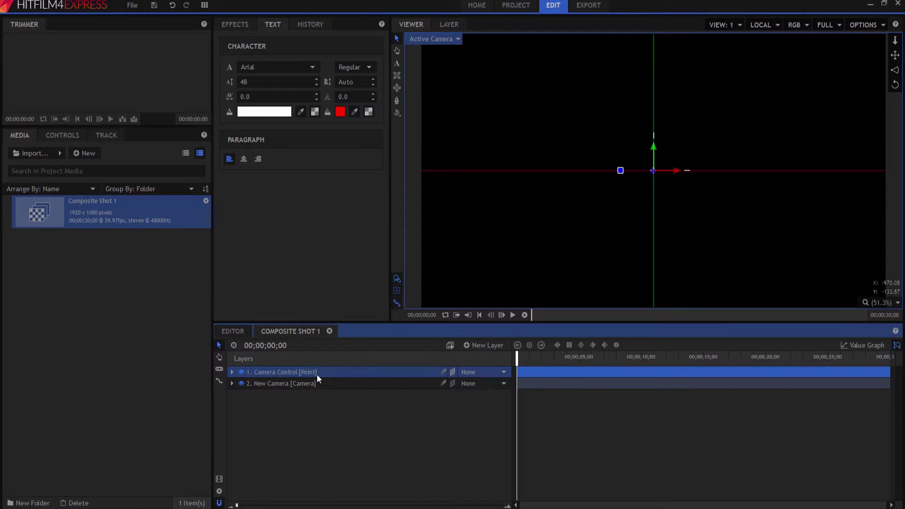
Step: Parent the camera layer to the Camera Control point
click(474, 384)
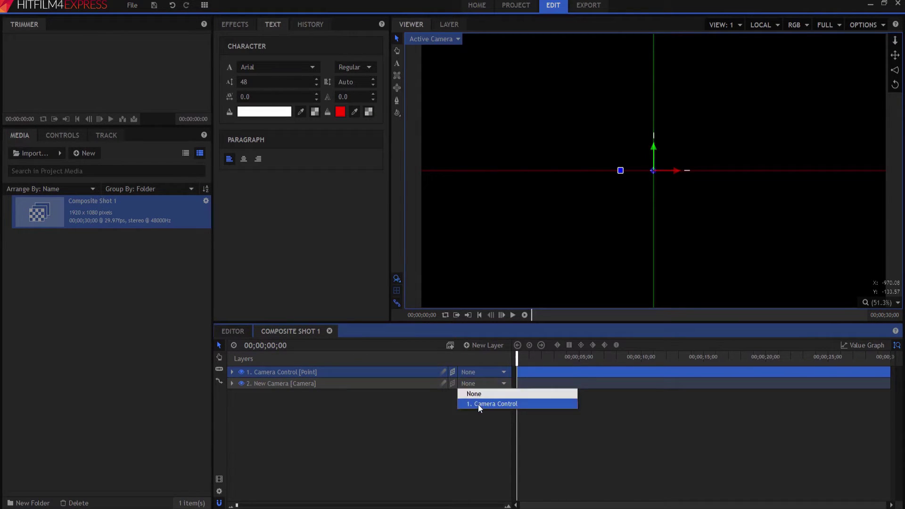
click(479, 406)
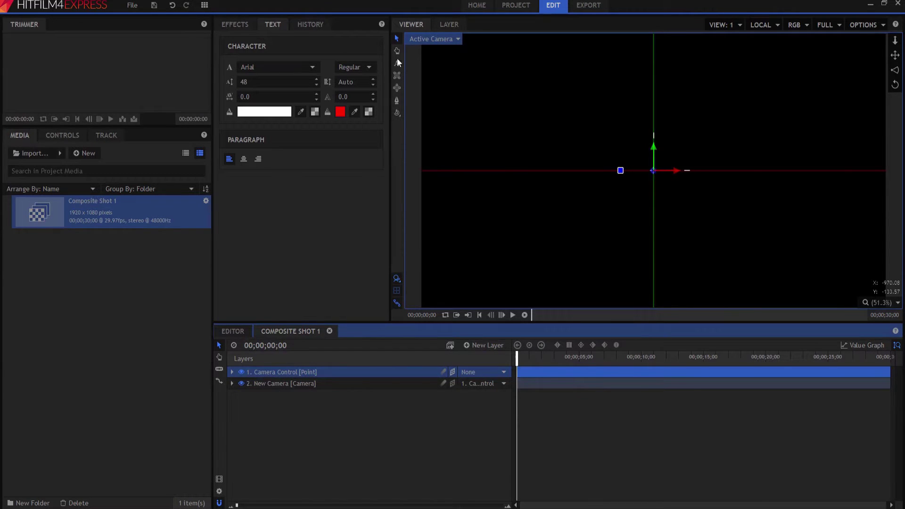
Step: Examine the camera and its control point from a different angle in the Perspective view
click(442, 38)
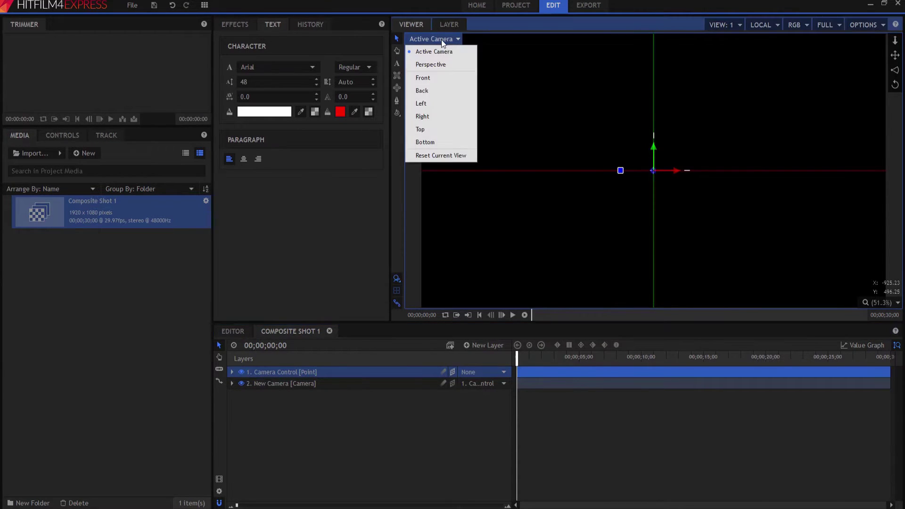
click(429, 65)
drag(711, 195, 699, 194)
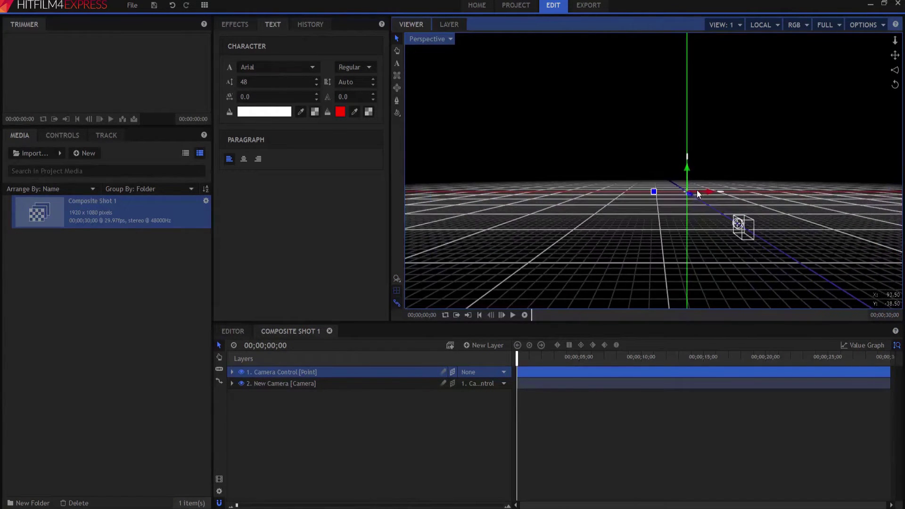
click(397, 113)
drag(859, 226, 773, 240)
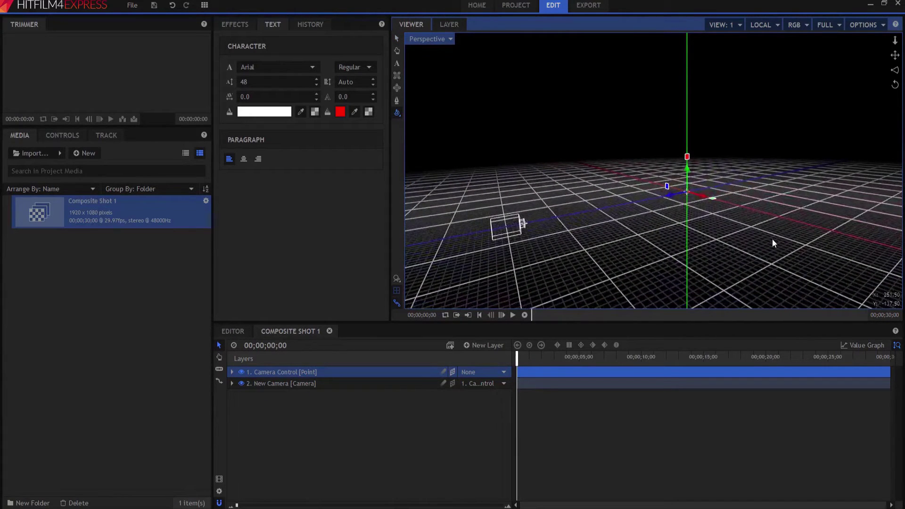
click(396, 40)
mouse_move(687, 173)
mouse_down()
mouse_move(683, 160)
mouse_move(684, 182)
mouse_move(678, 135)
mouse_move(674, 161)
mouse_move(742, 168)
mouse_move(704, 171)
mouse_move(734, 156)
mouse_move(670, 172)
mouse_move(689, 166)
mouse_up()
Step: Test the camera rig by rotating the Camera Control point to 25° about Y, and undo the rotation
click(230, 372)
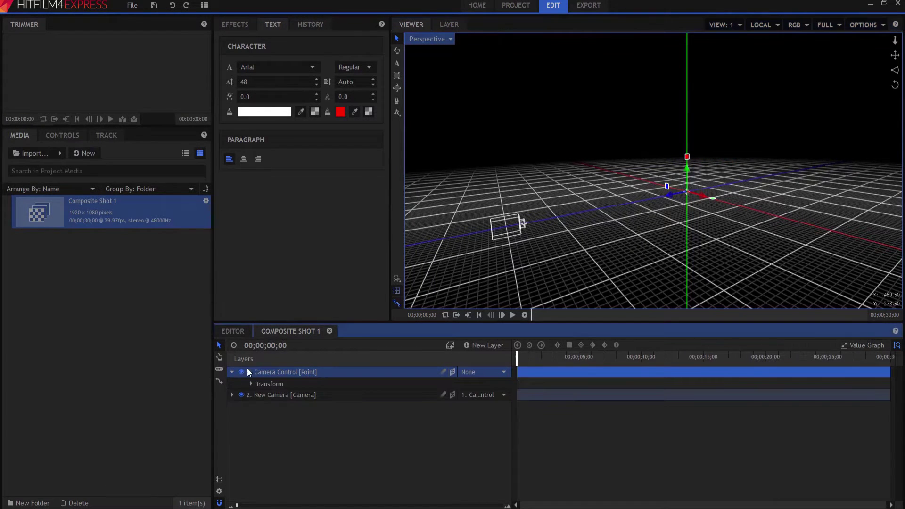
click(250, 385)
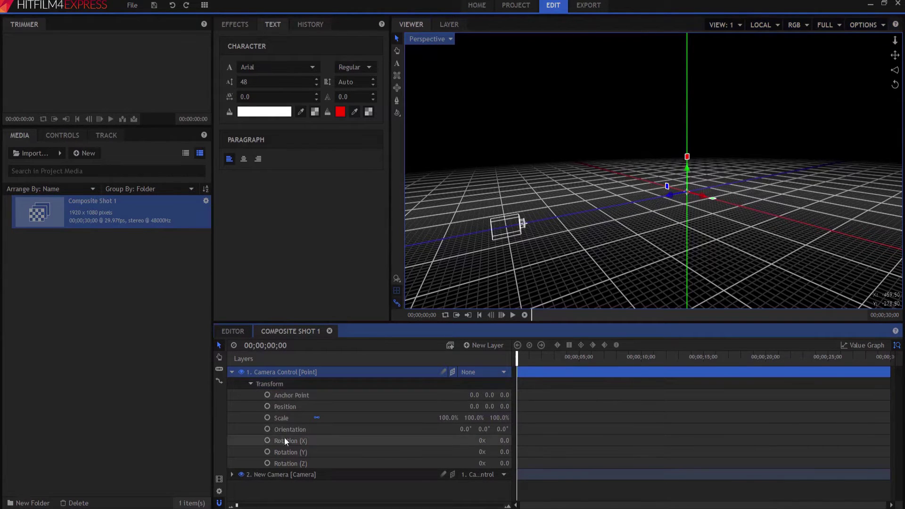
drag(503, 452, 572, 453)
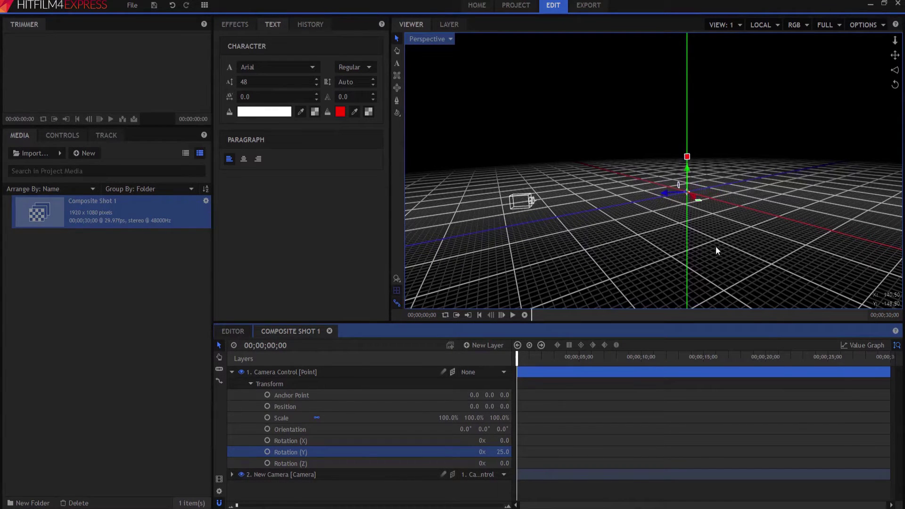
key(ctrl+z)
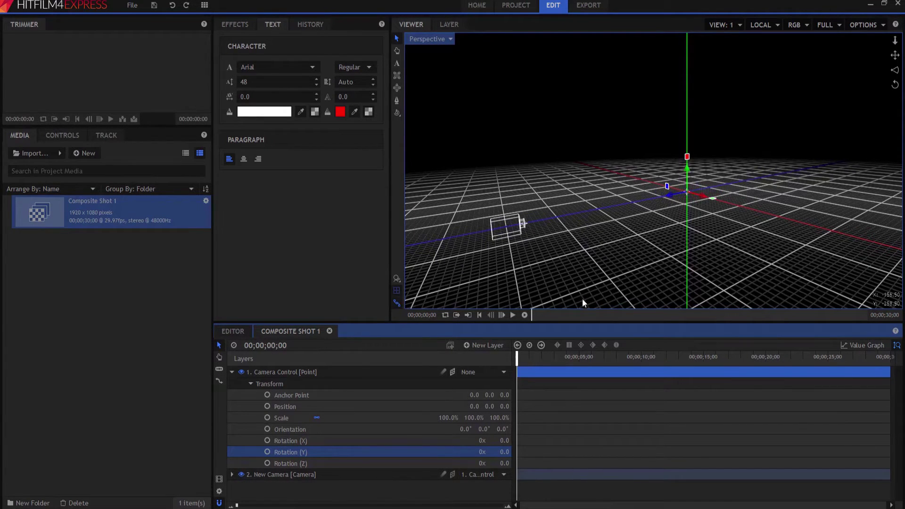
click(232, 372)
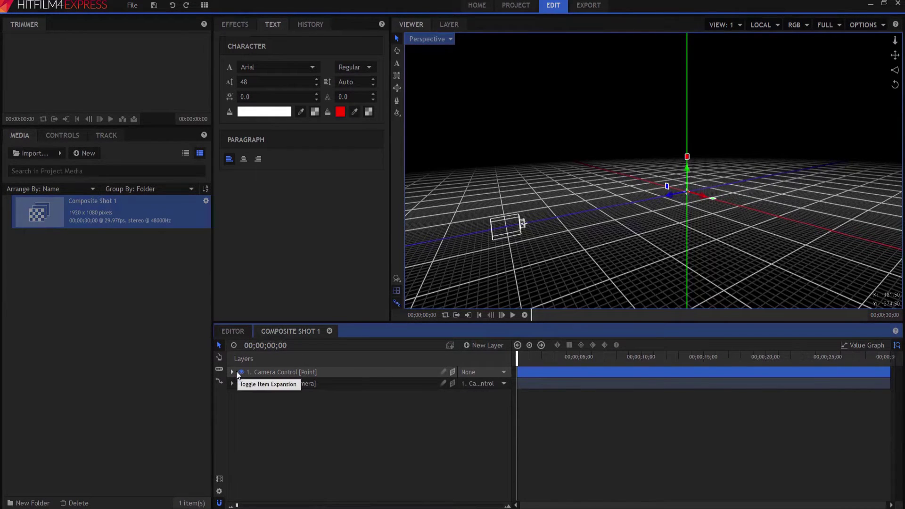
Step: Add a text layer with a width of 1920 to the composite shot
click(477, 348)
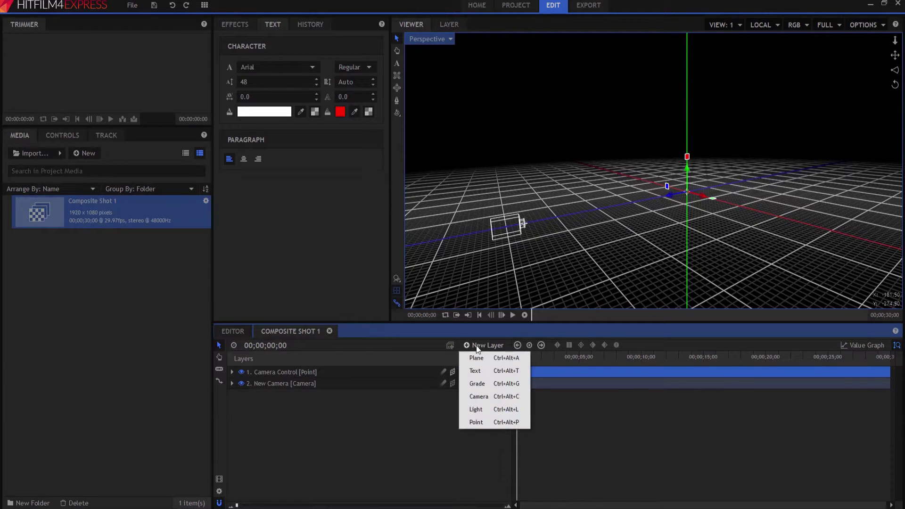
click(476, 371)
drag(472, 230, 379, 230)
text(1920)
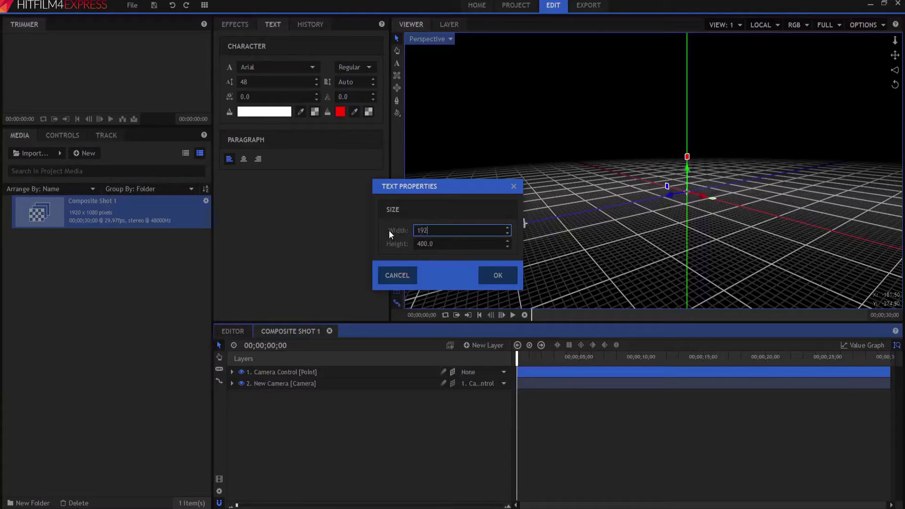
click(507, 279)
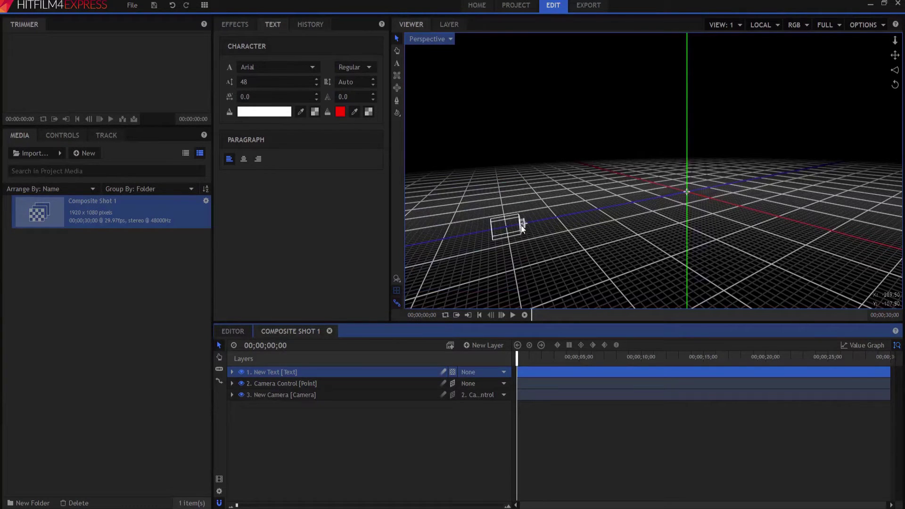
Step: Return to the Active Camera view and enter "Hitfilm Sensei" in the text layer
click(423, 38)
click(432, 52)
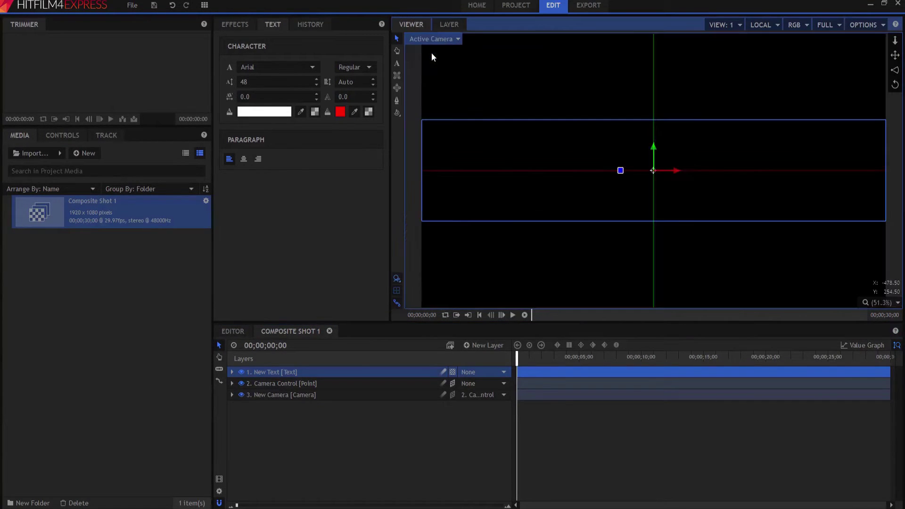
click(396, 64)
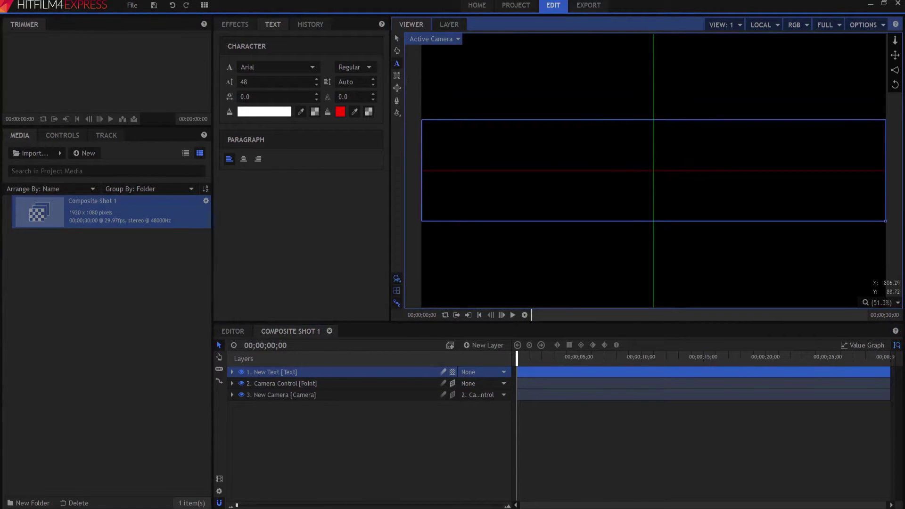
text(Hitfilm Sensei)
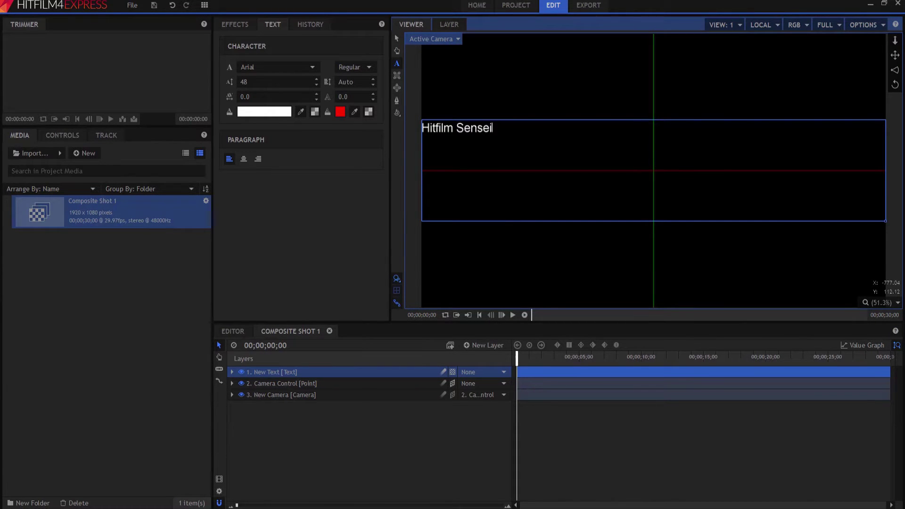
Step: Center the whole title and set its font size to 285
key(ctrl+a)
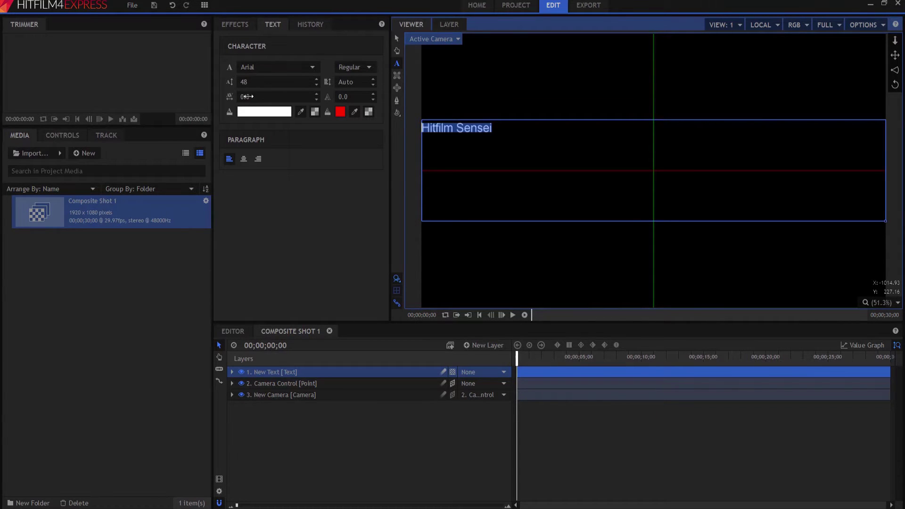
click(244, 159)
double_click(243, 81)
text(53)
key(Return)
drag(277, 82, 327, 82)
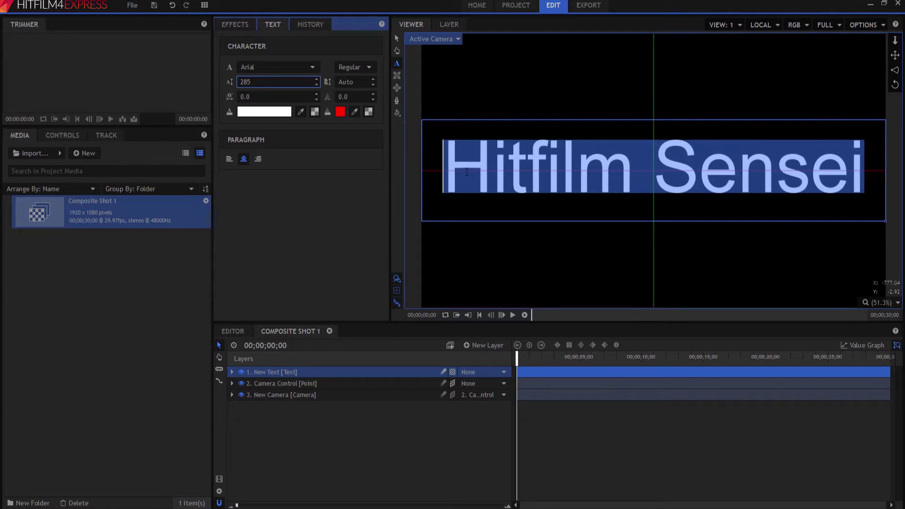
Step: Convert the text layer to a 3D plane and raise it until the letters stand on the horizontal axis line
click(452, 372)
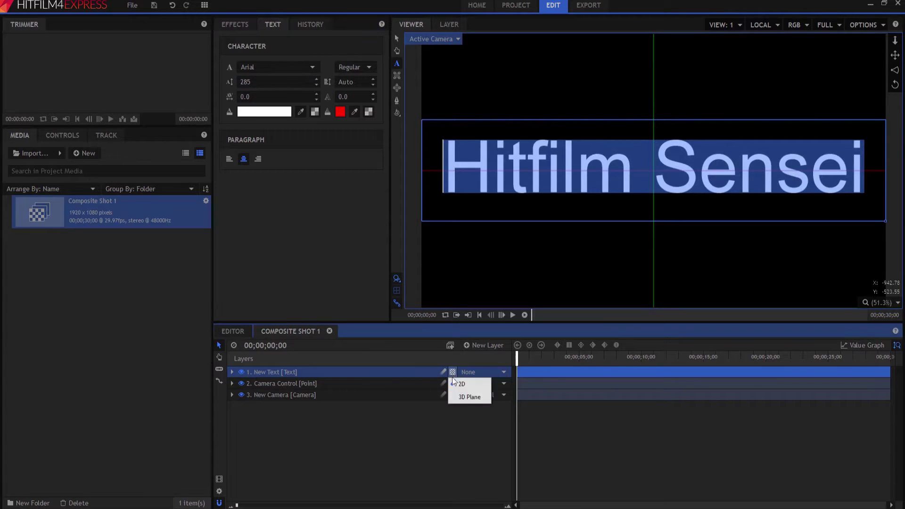
click(459, 397)
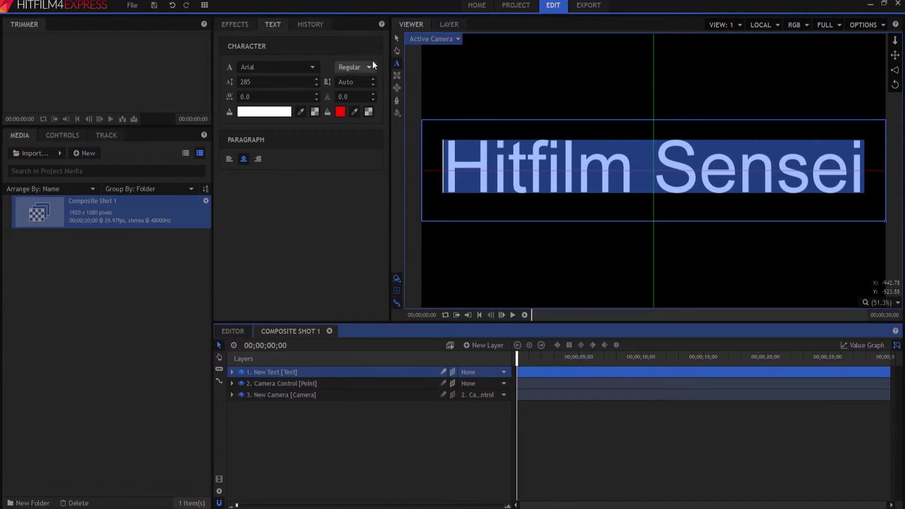
click(397, 38)
drag(652, 149, 657, 131)
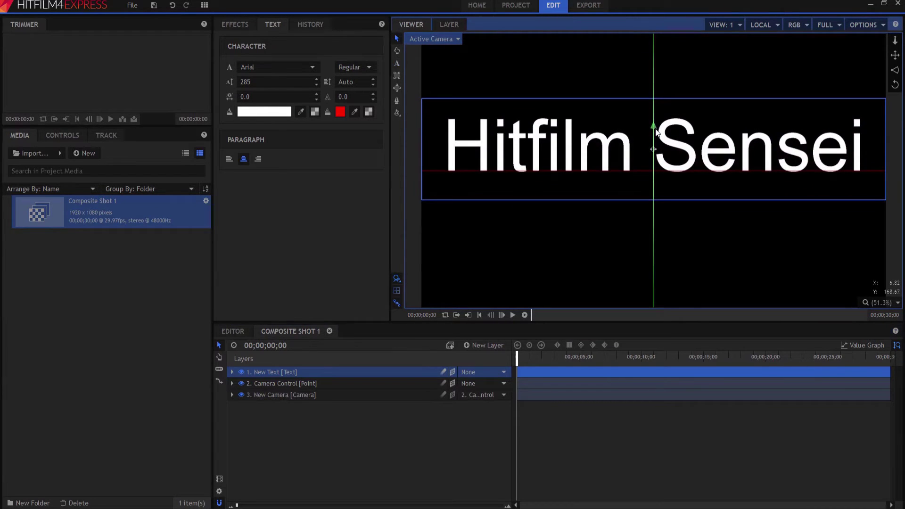
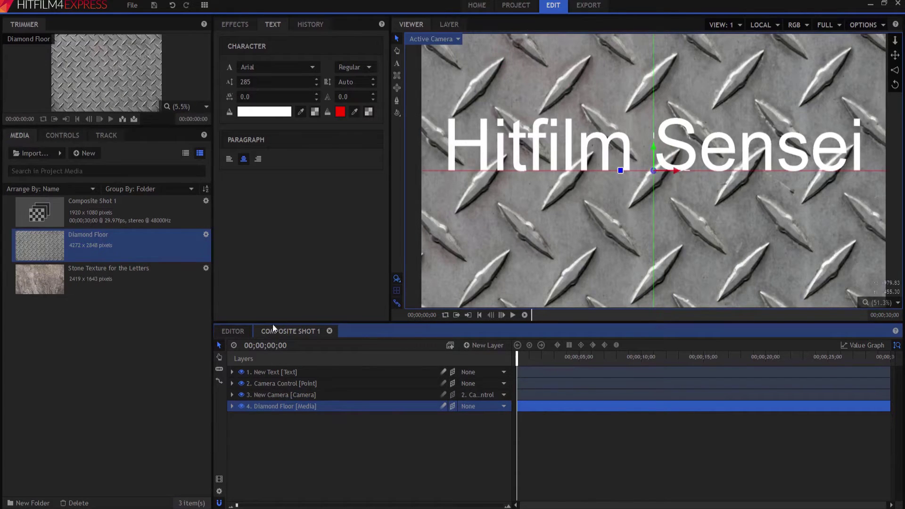
Step: Lay the Diamond Floor layer flat by setting its X rotation to 90 degrees
click(232, 405)
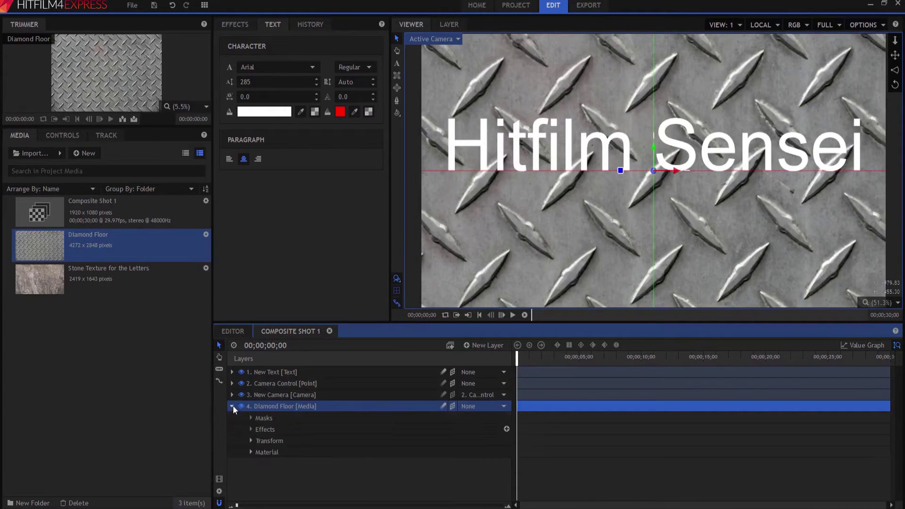
click(251, 440)
scroll(313, 426, down, 1)
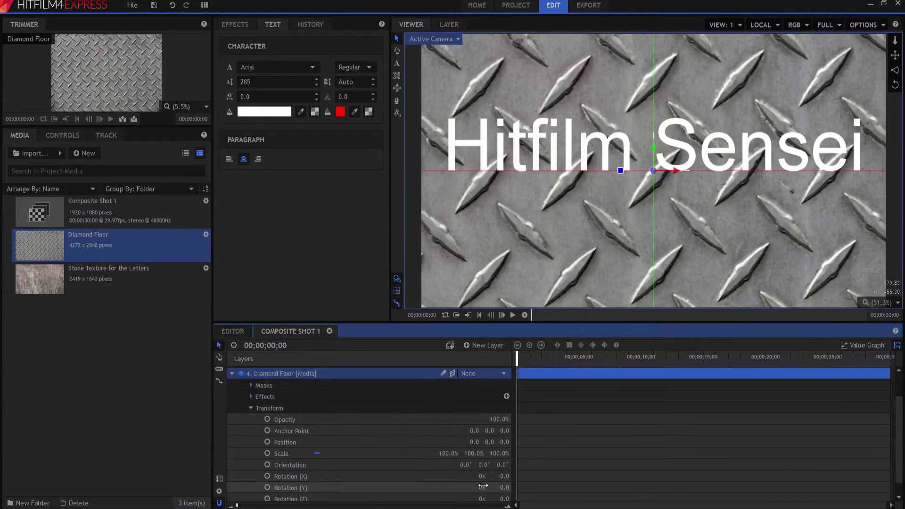
drag(504, 476, 545, 476)
click(503, 476)
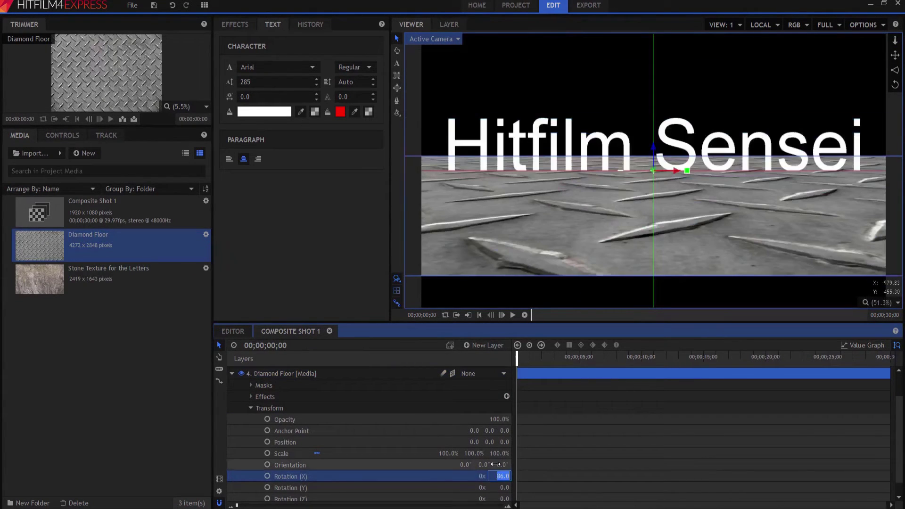
text(90)
key(Return)
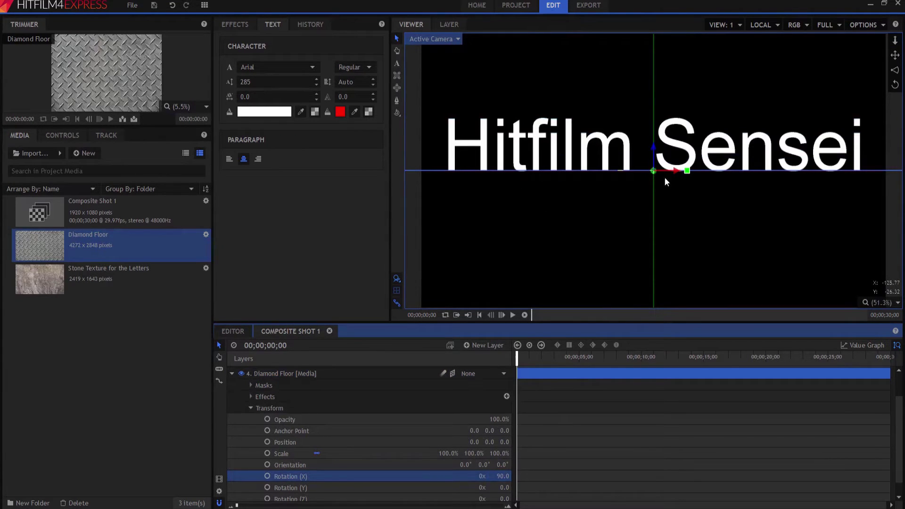
click(231, 373)
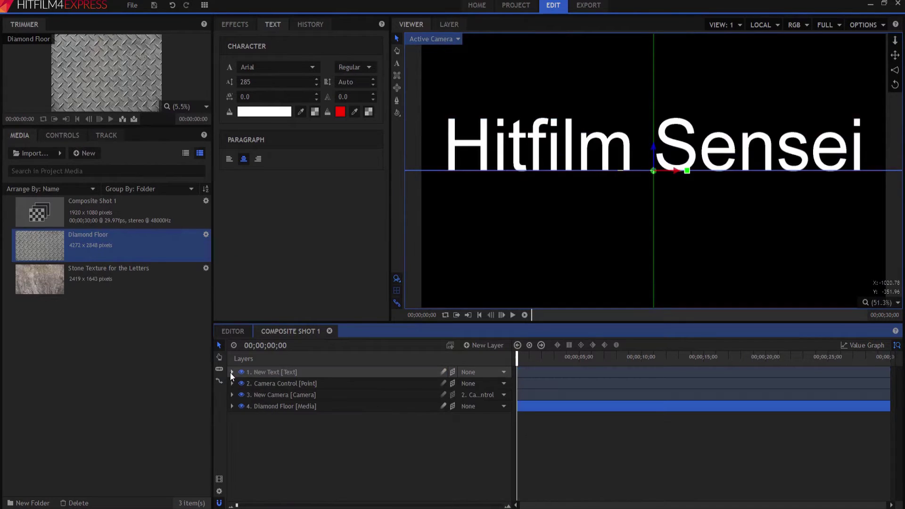
Step: Move the New Text layer directly below New Camera and raise the Camera Control point to a Y position of 134
mouse_move(262, 383)
mouse_down()
mouse_move(261, 368)
mouse_move(265, 397)
mouse_up()
click(231, 372)
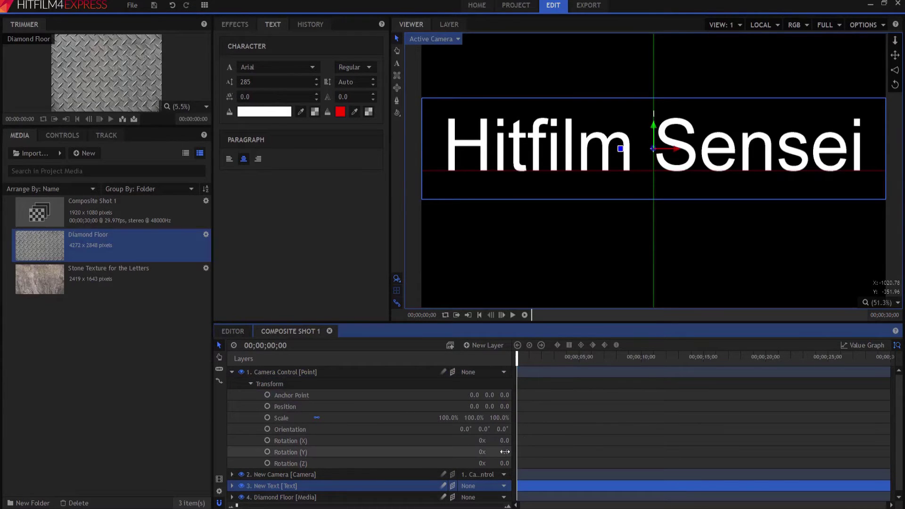
drag(489, 406, 542, 407)
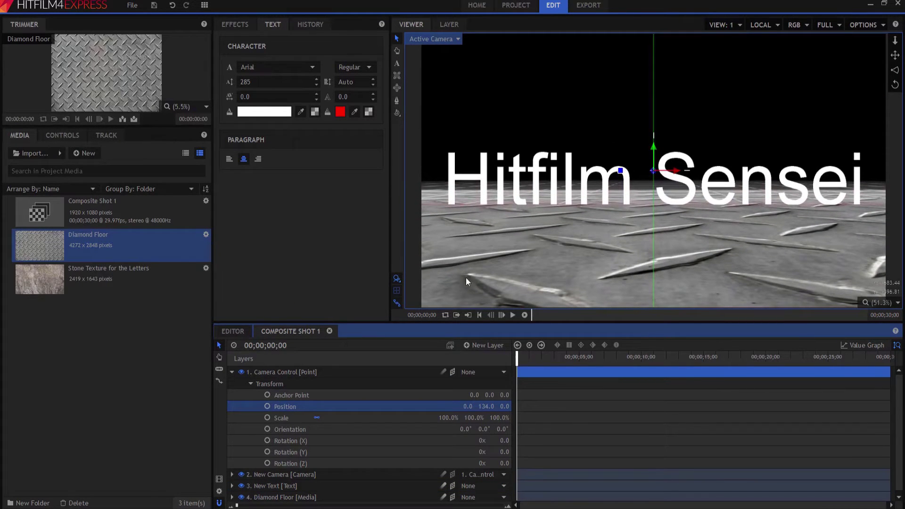
Step: Hide the viewer's 3D grid and try rotating the Camera Control point about Y, undoing the rotation
click(397, 292)
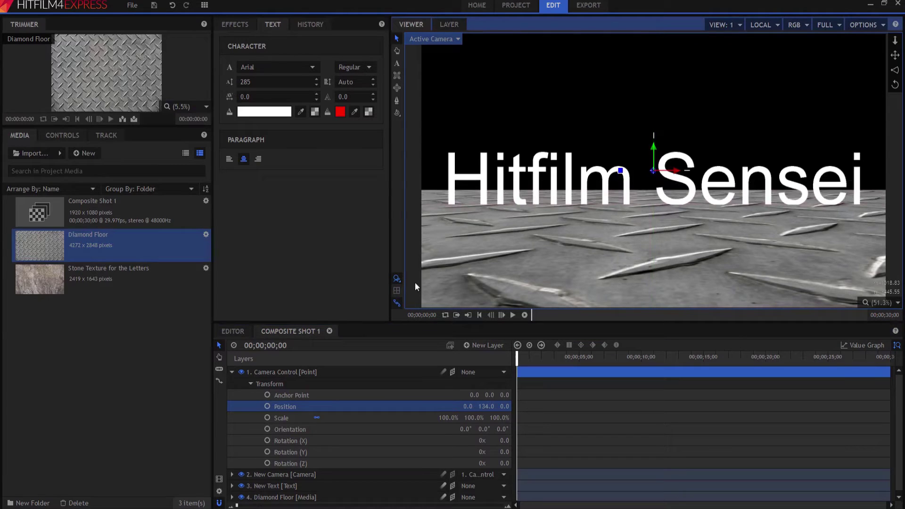
drag(503, 452, 592, 452)
key(ctrl+z)
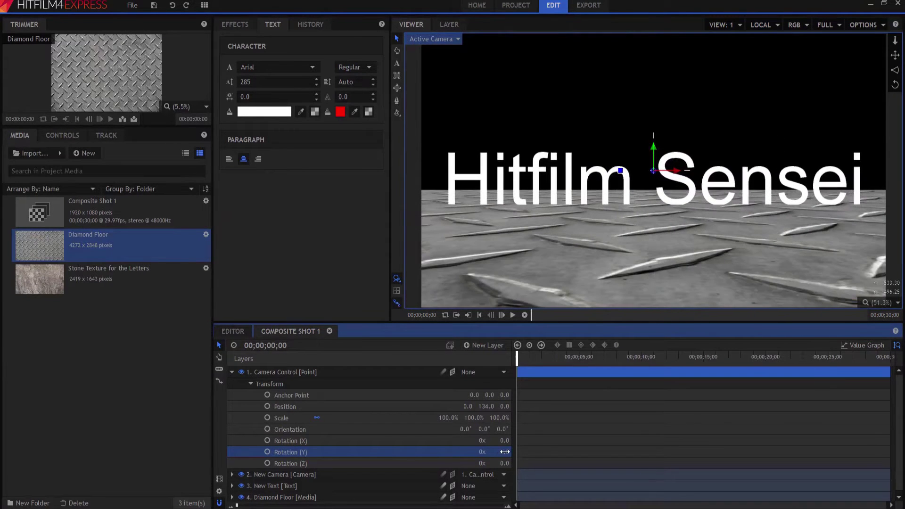
click(231, 372)
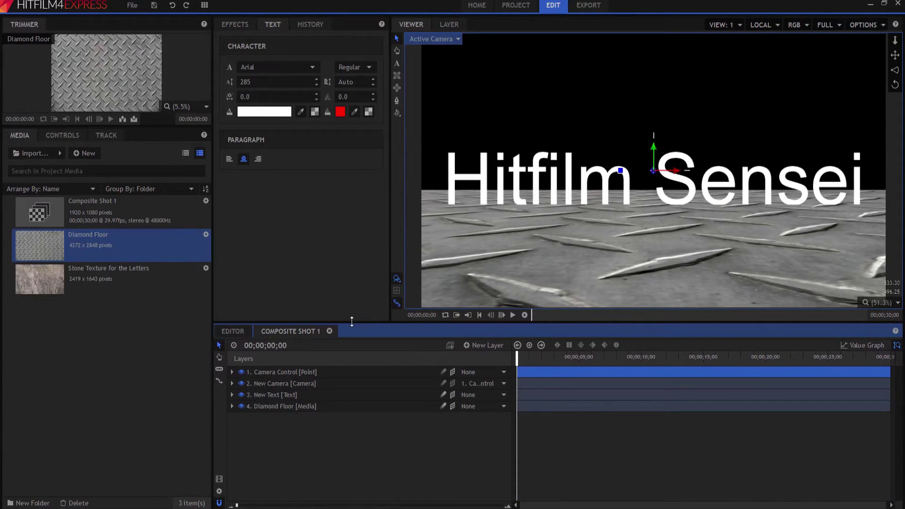
Step: Add the Stone Texture for the Letters media directly above the New Text layer and convert it to a 3D plane
drag(48, 280, 268, 389)
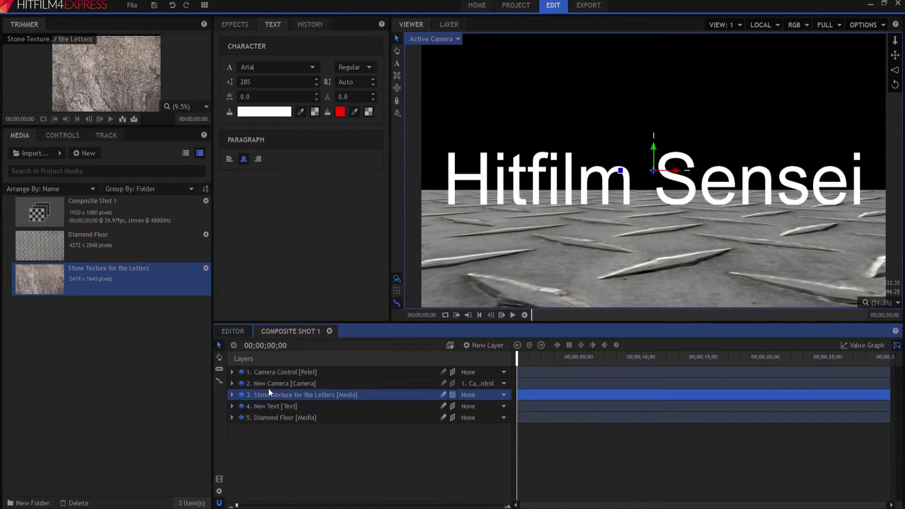
click(451, 397)
click(466, 418)
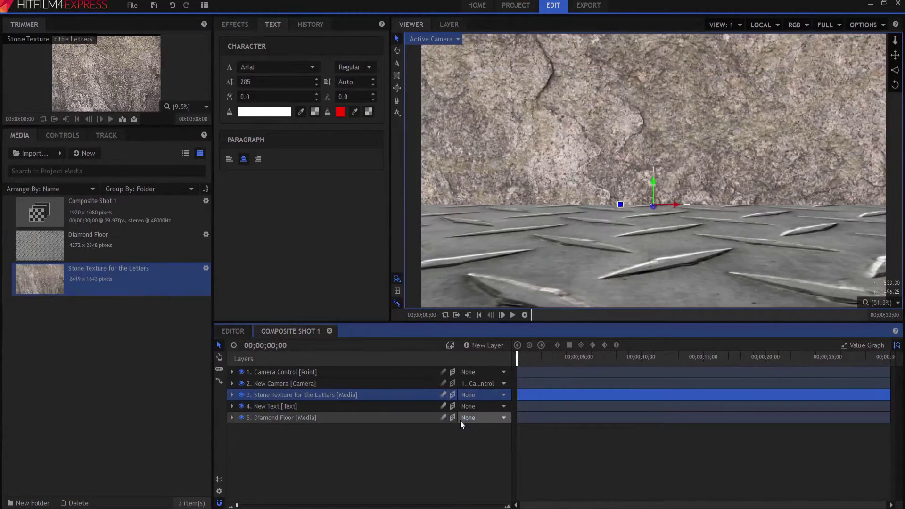
Step: Apply the Set Matte effect to the stone texture layer, using New Text as the source layer
click(235, 25)
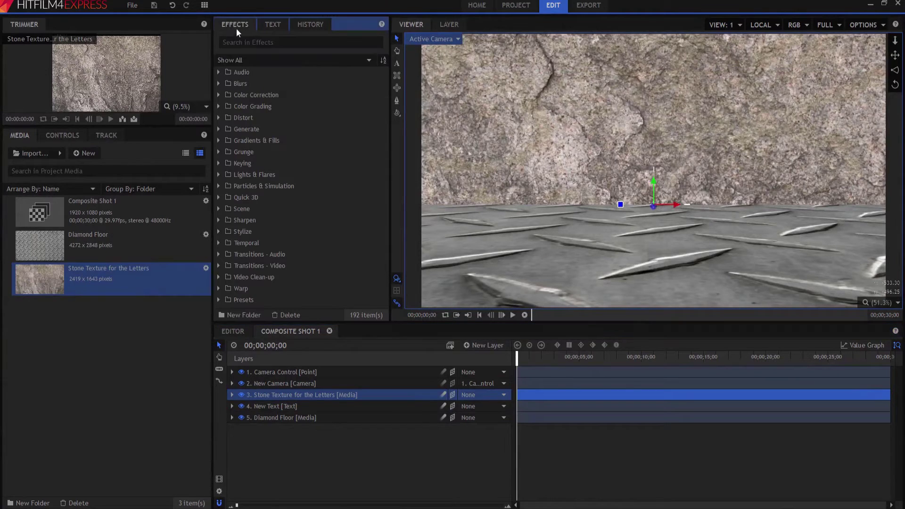
click(245, 46)
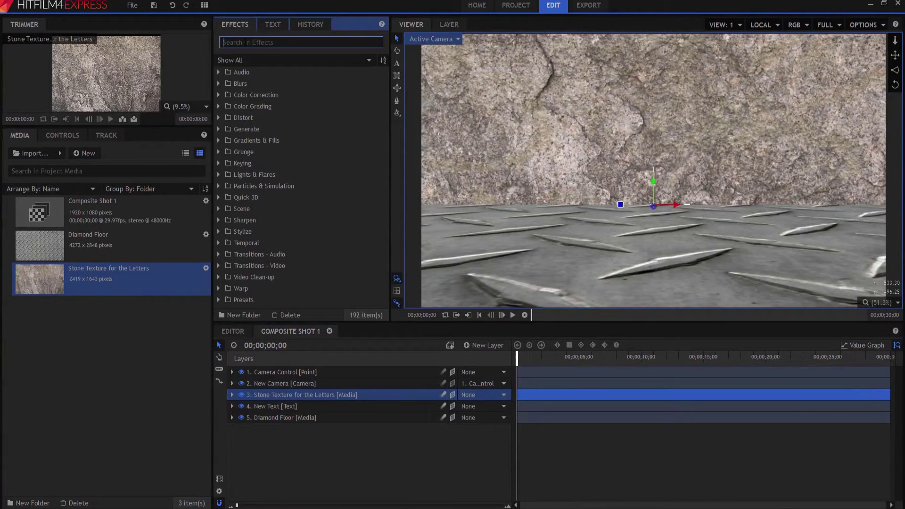
text(set ma)
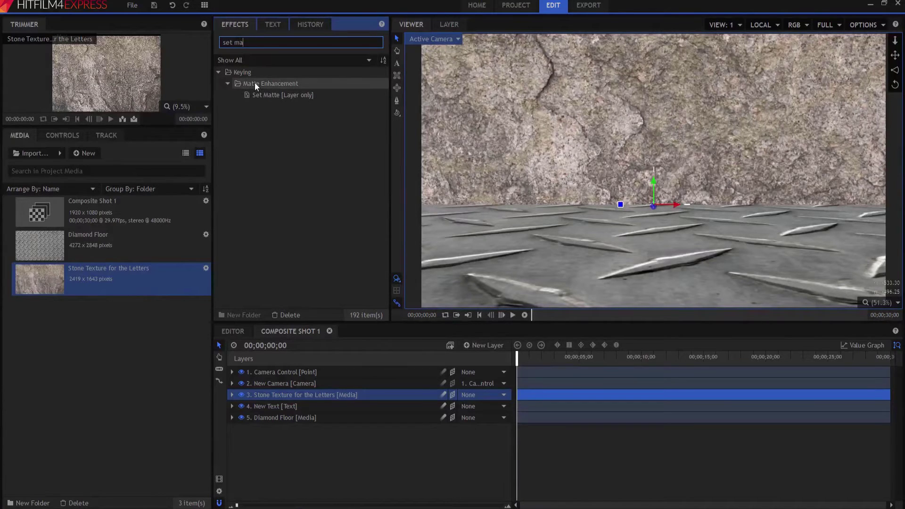
drag(260, 95, 272, 393)
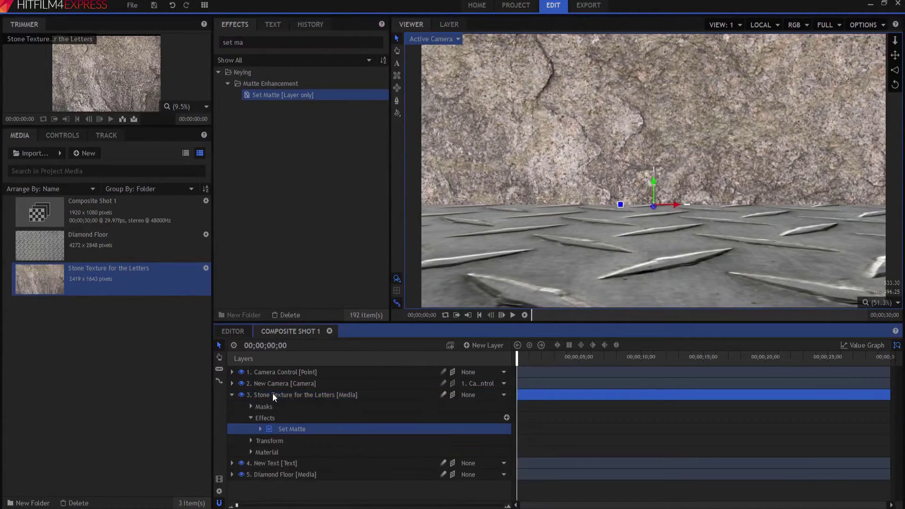
click(259, 429)
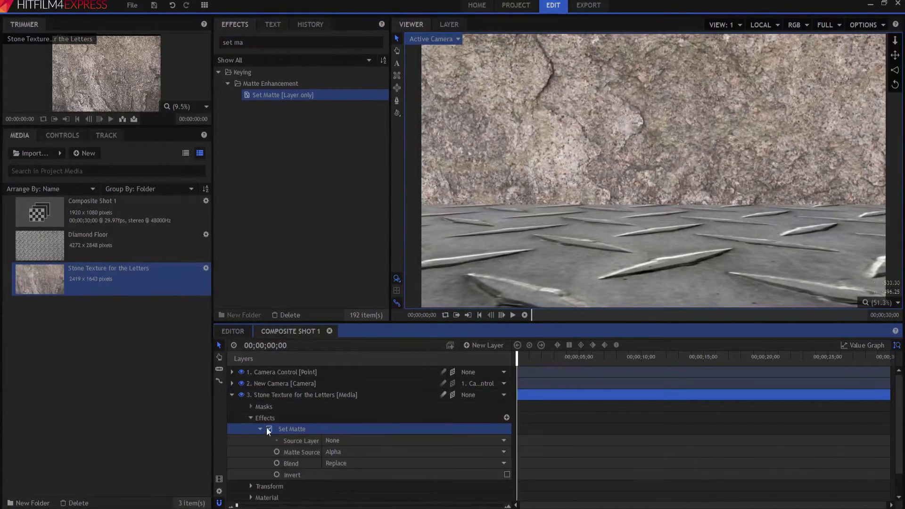
click(346, 441)
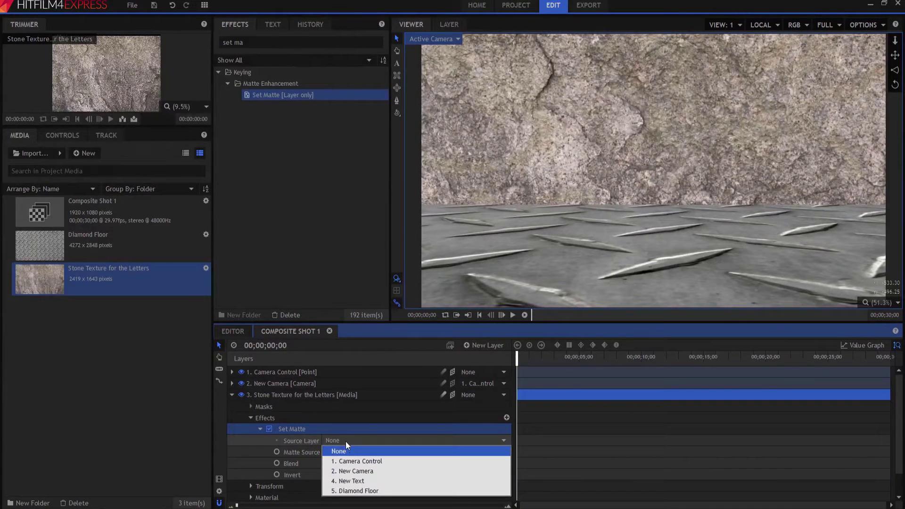
click(349, 482)
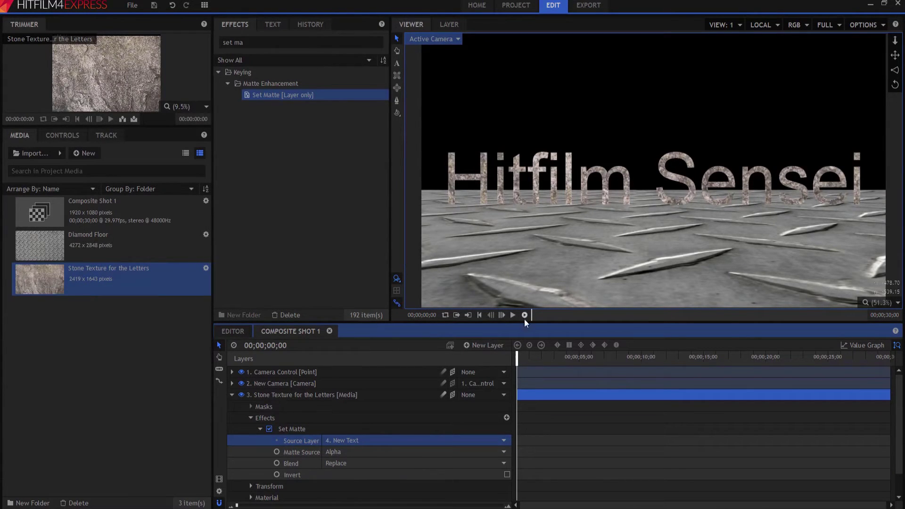
Step: Scale the stone texture layer uniformly to 80%
click(250, 486)
scroll(276, 460, down, 3)
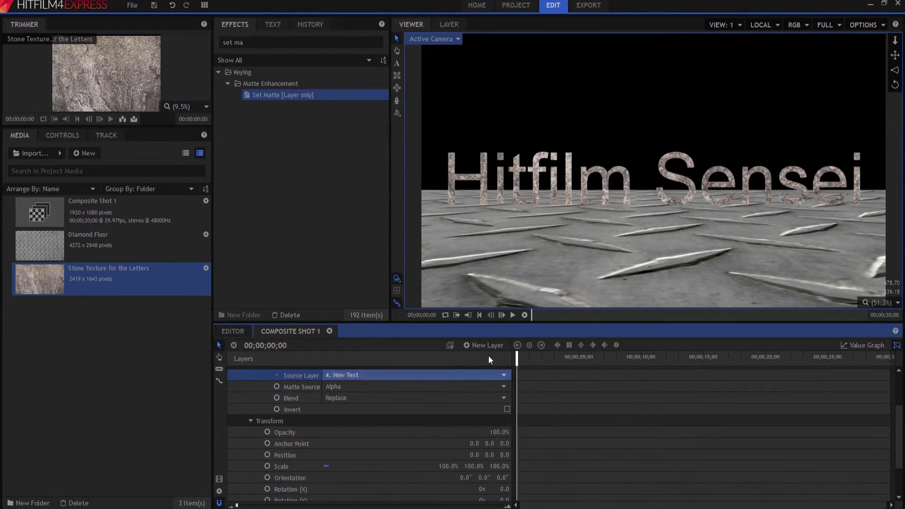
click(449, 466)
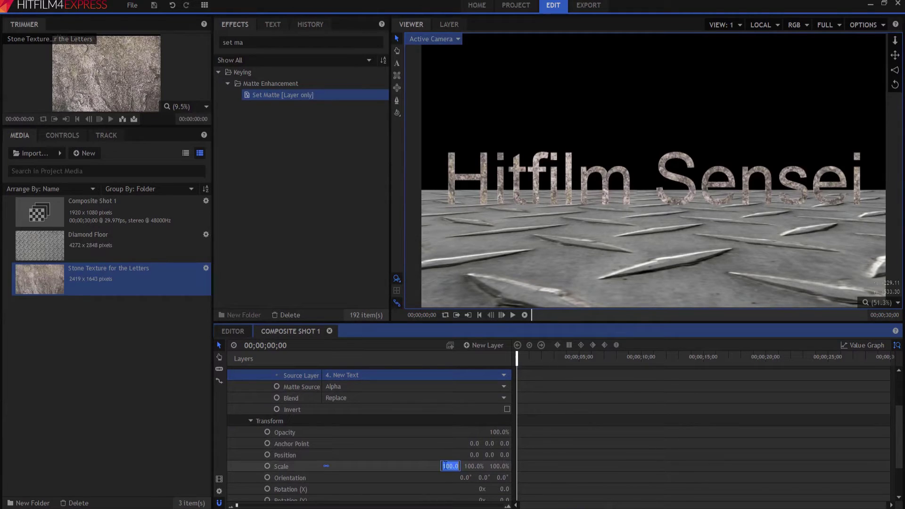
text(80)
key(Return)
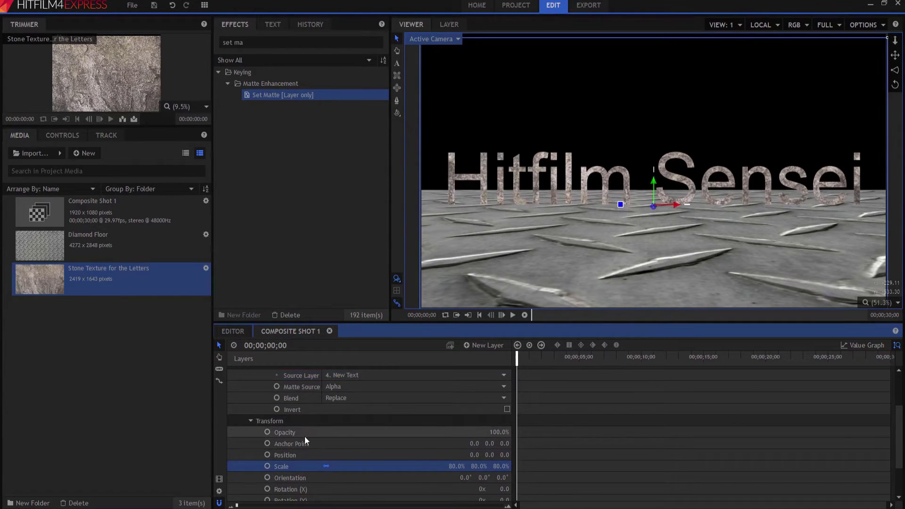
scroll(305, 436, up, 1)
scroll(270, 411, up, 2)
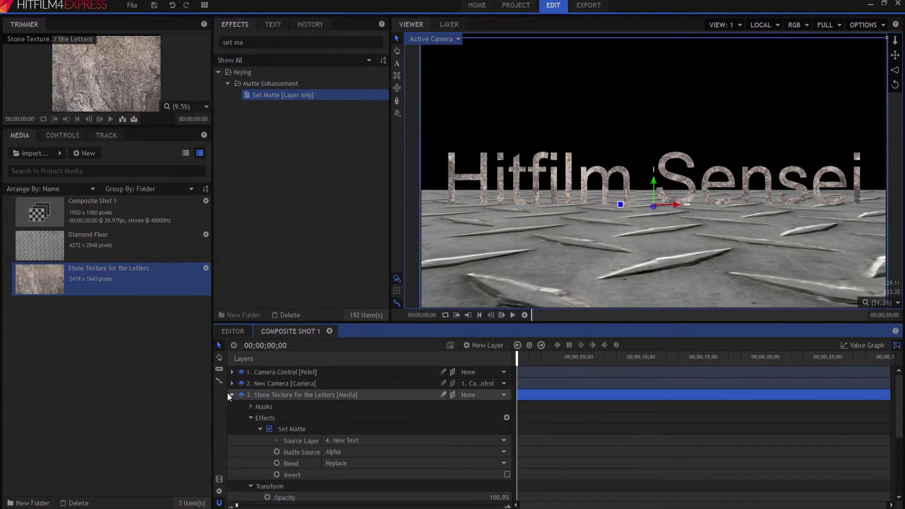
click(231, 395)
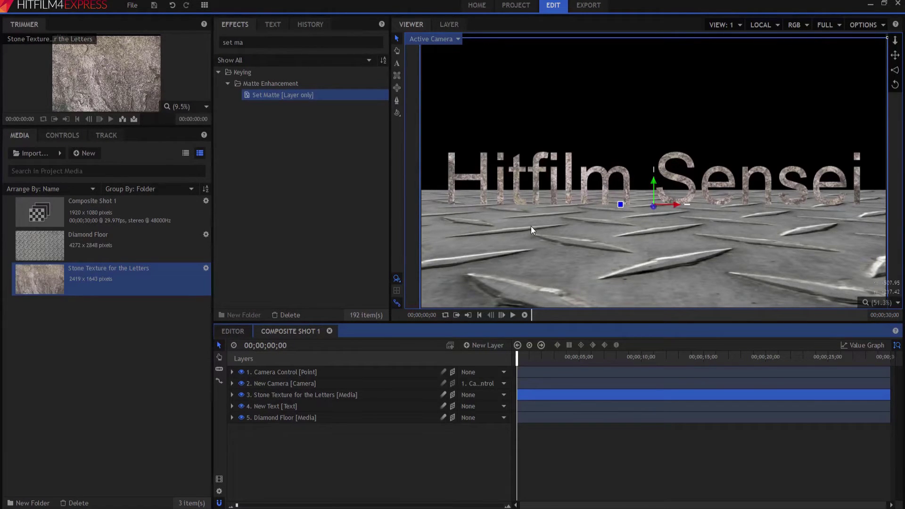
Step: Clear the effects search and add a light layer named "Front" to the composite shot
click(277, 43)
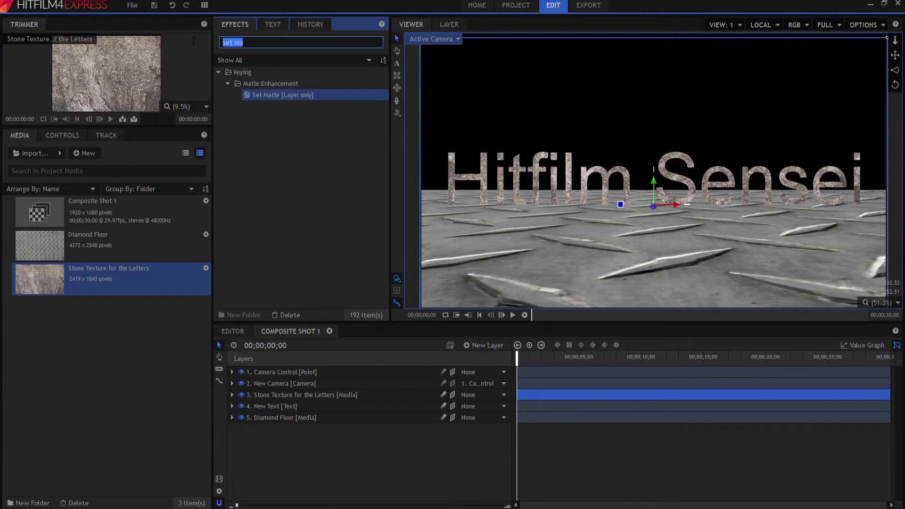
key(BackSpace)
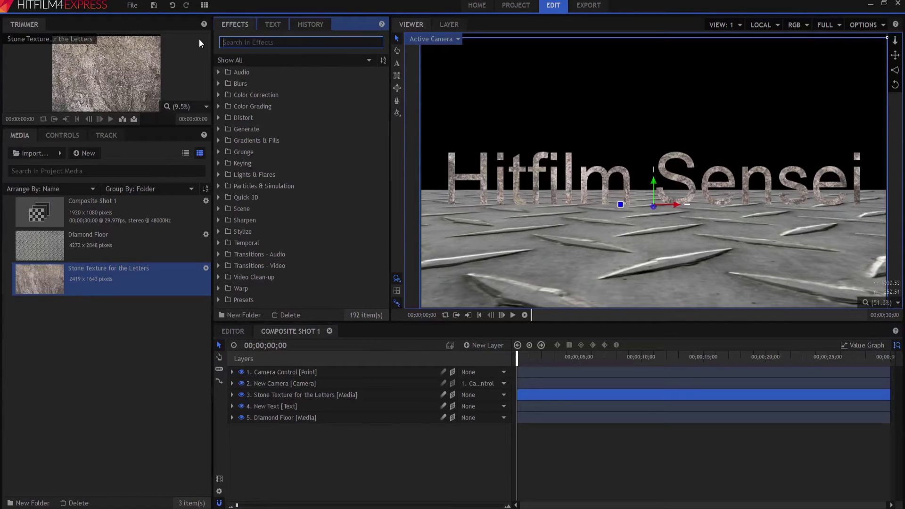
click(487, 346)
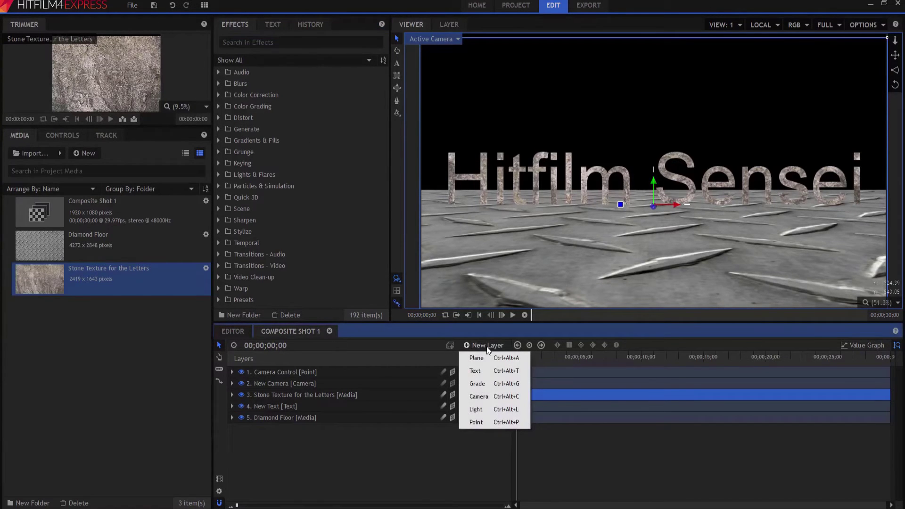
click(483, 411)
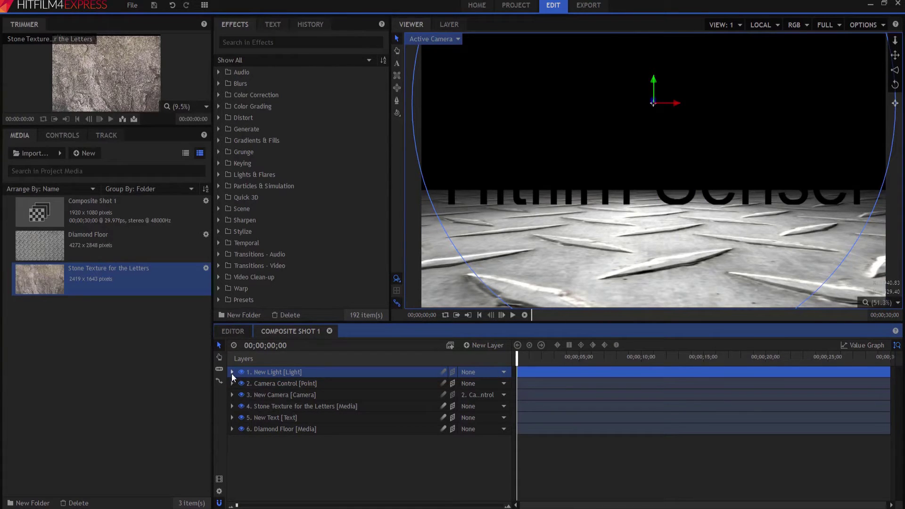
double_click(263, 370)
text(Front)
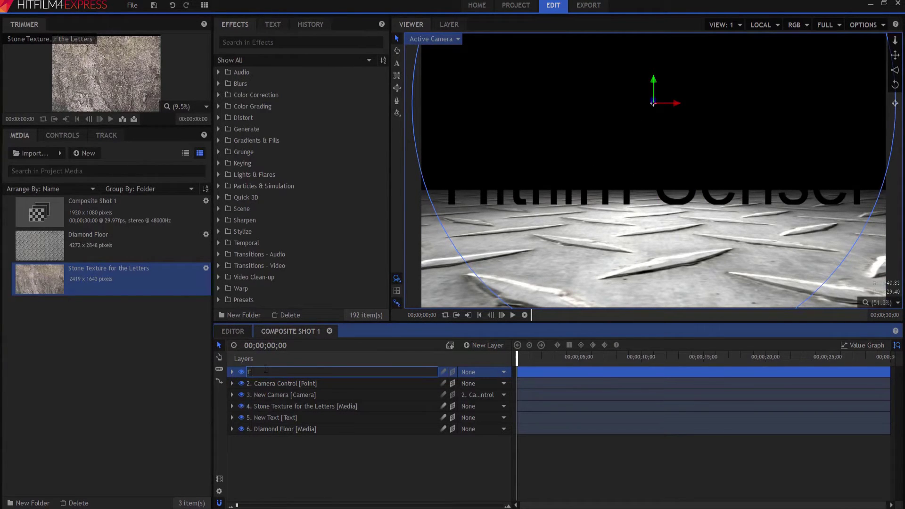
key(Return)
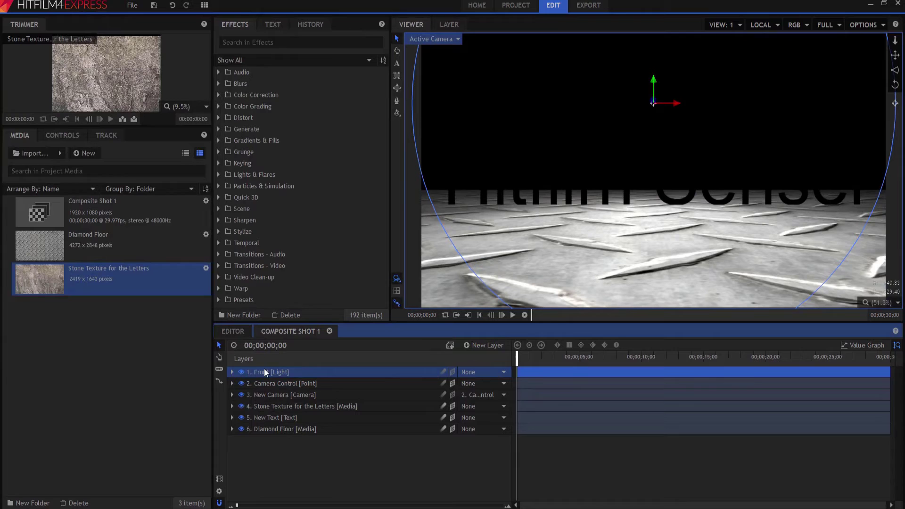
Step: Set the Front light's Z position to 1500
click(231, 372)
click(250, 395)
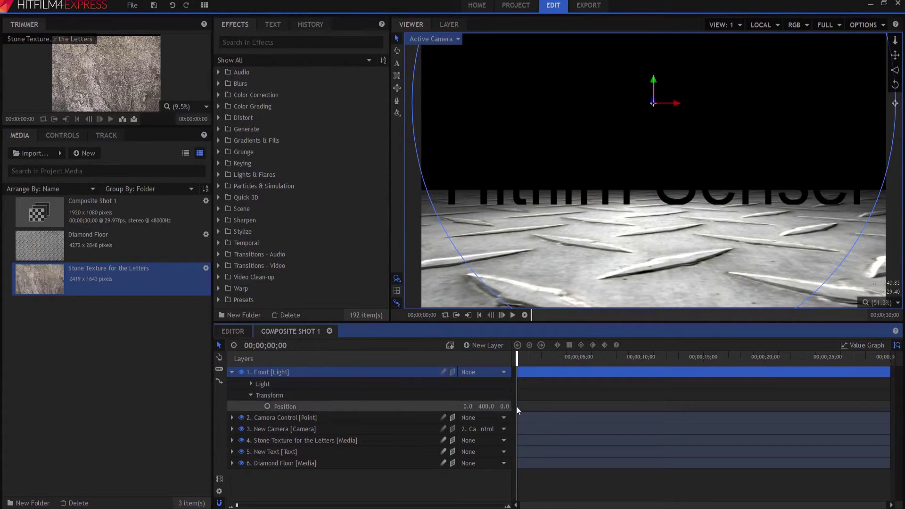
click(503, 407)
key(BackSpace)
text(1500)
key(Return)
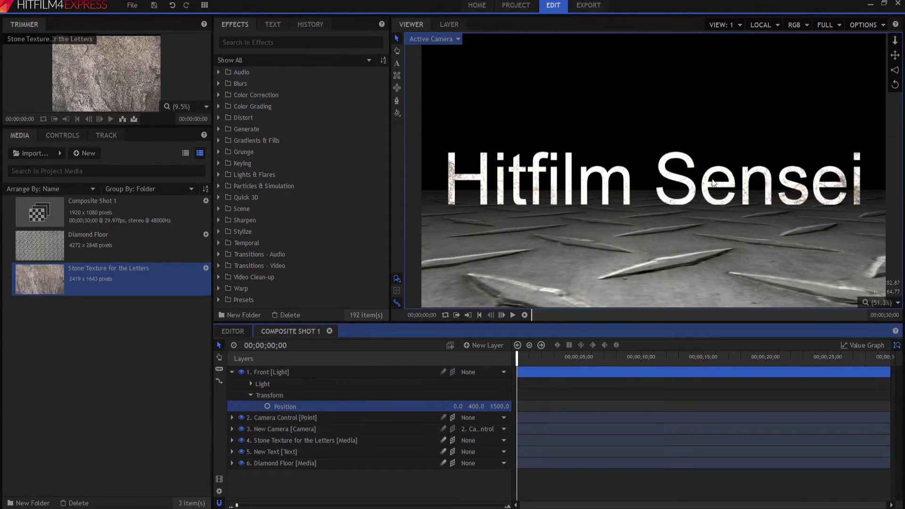
Step: Set the Front light's intensity to 50
click(251, 394)
click(251, 385)
click(498, 406)
text(50)
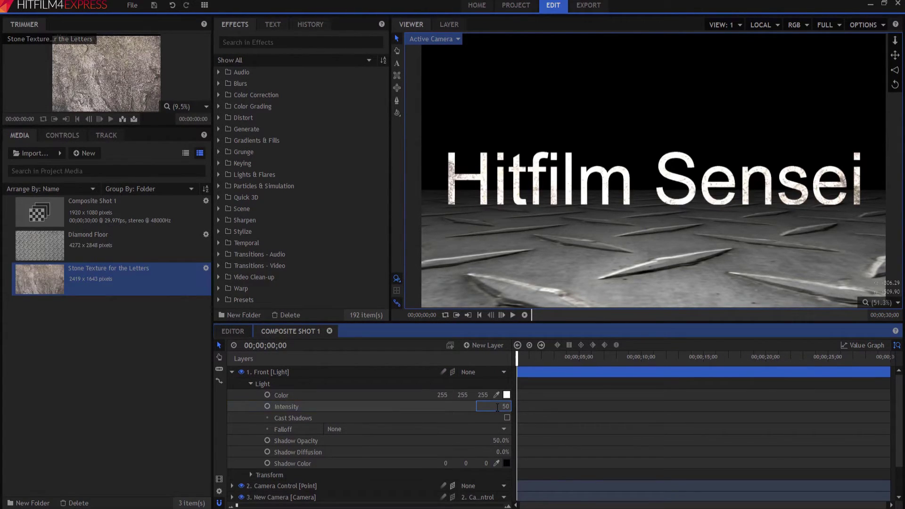
key(Return)
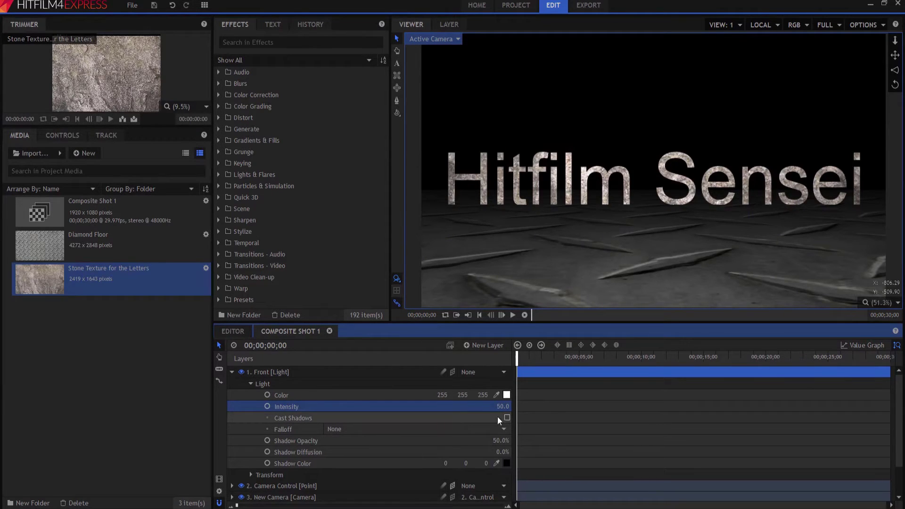
click(263, 383)
click(251, 384)
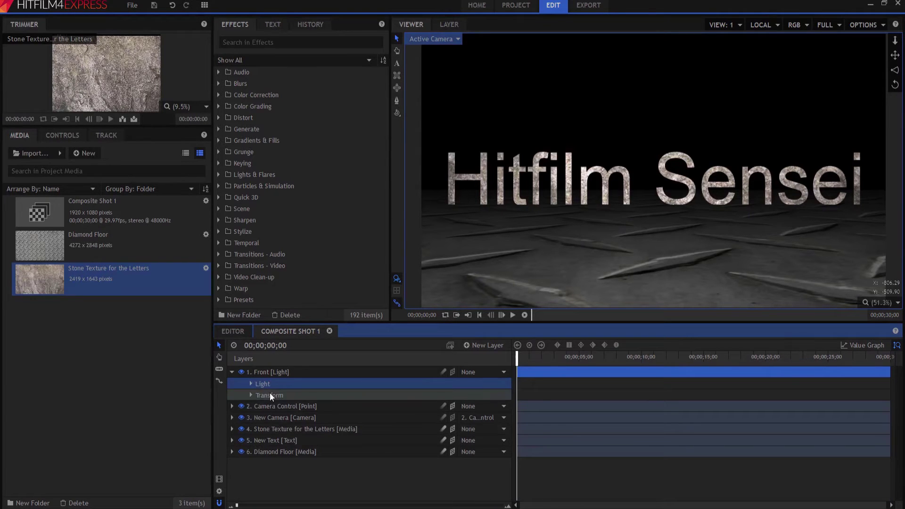
Step: Change the Front light's type to Spot
click(270, 394)
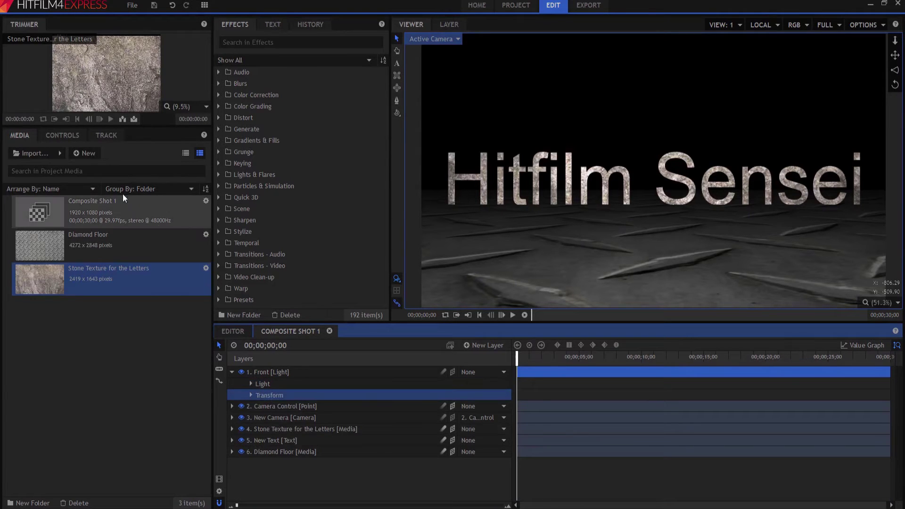
click(51, 134)
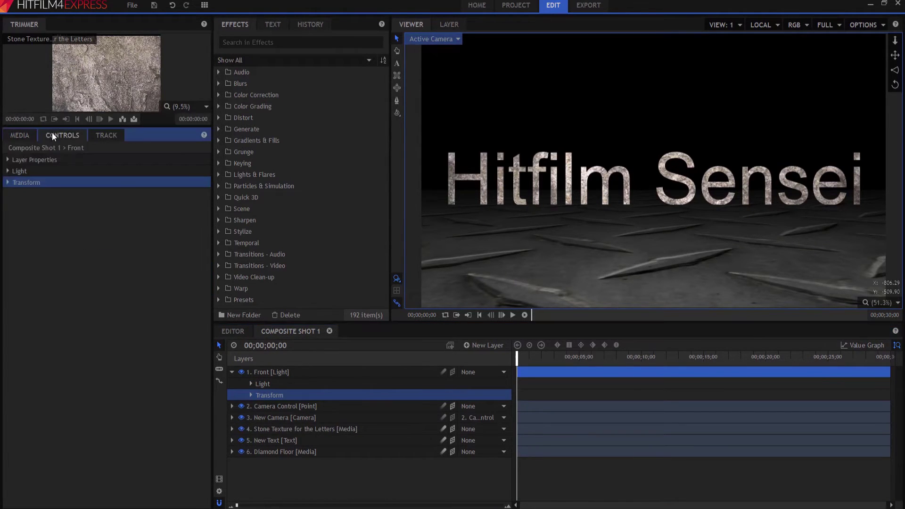
click(7, 171)
click(108, 182)
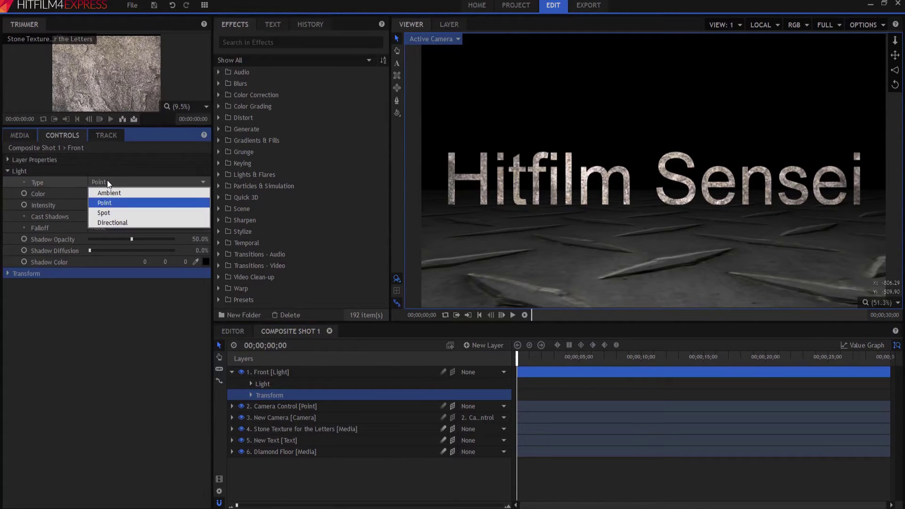
click(112, 214)
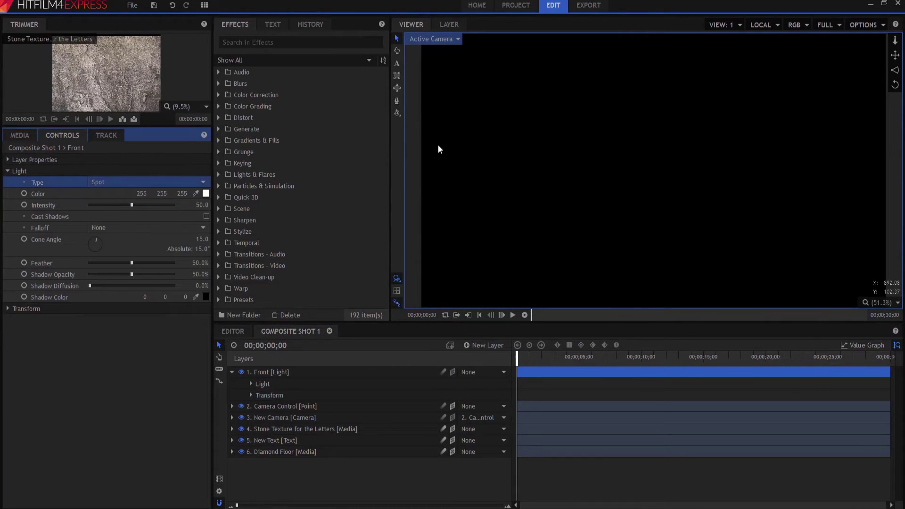
Step: Align the Front light towards a layer, using Camera Control as its alignment layer
click(7, 172)
click(7, 160)
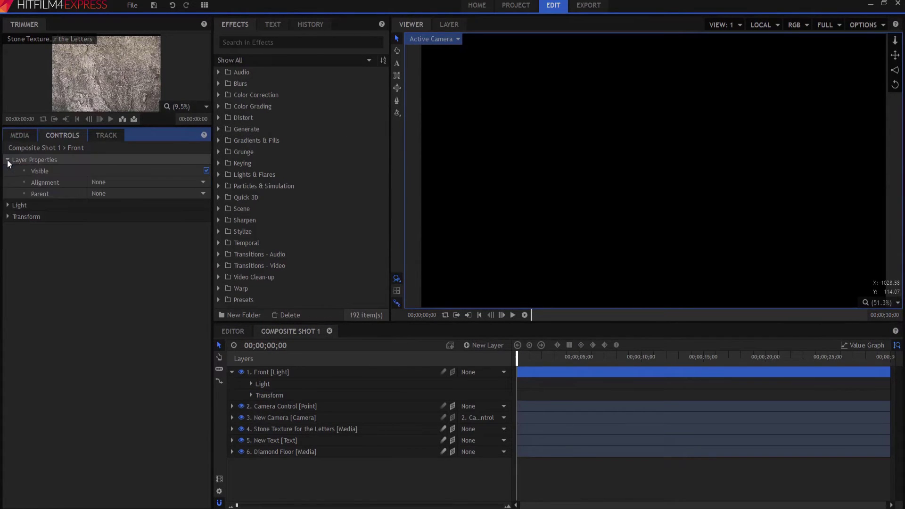
click(111, 182)
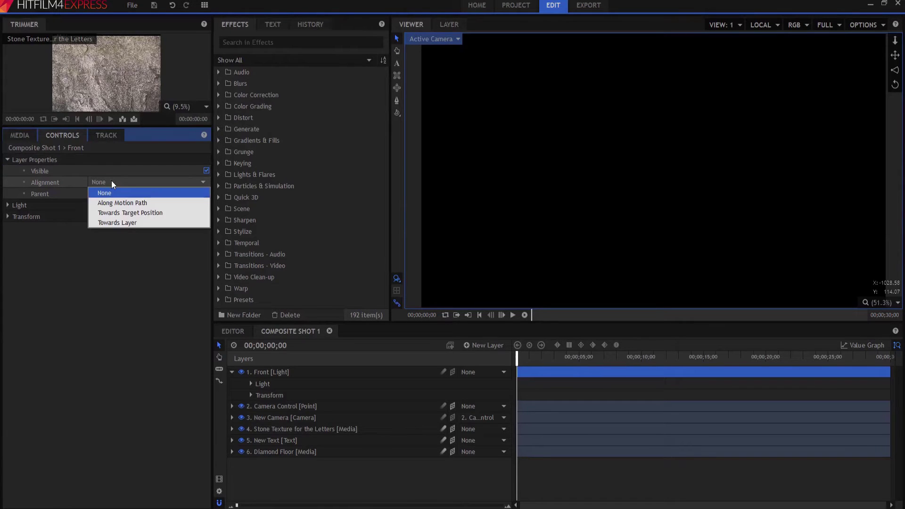
click(119, 222)
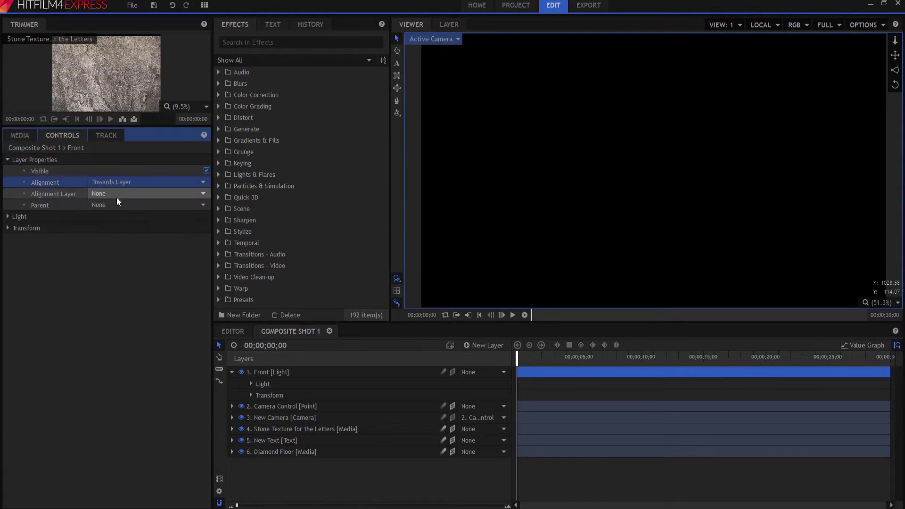
click(115, 193)
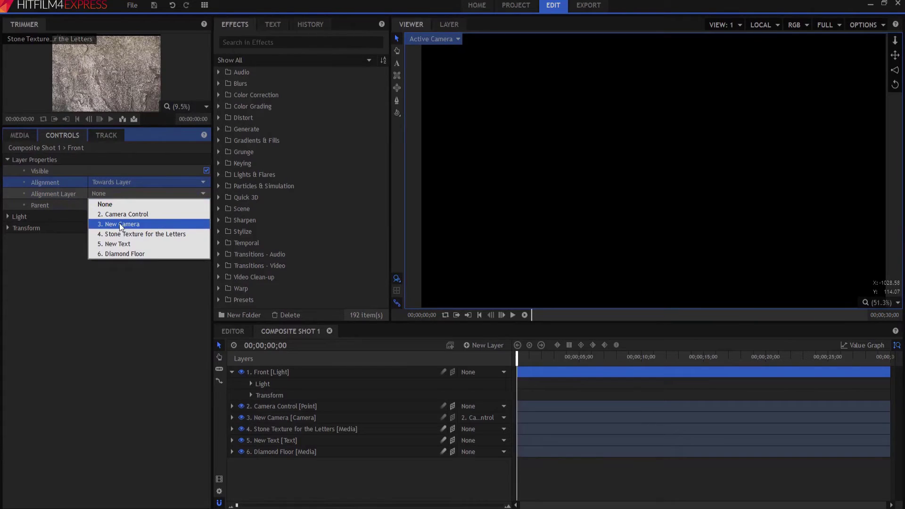
click(119, 214)
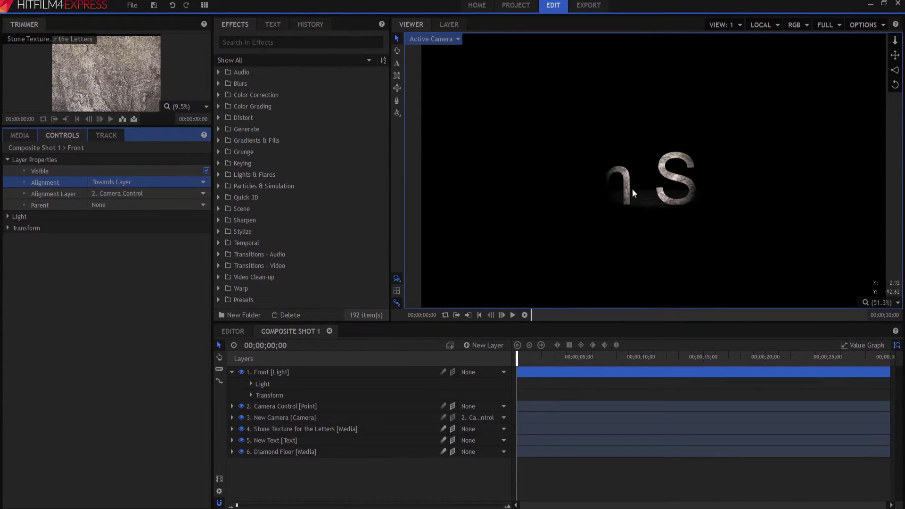
Step: Widen the Front light's cone angle to 65 degrees
click(7, 217)
mouse_move(202, 285)
mouse_down()
mouse_move(250, 285)
mouse_move(200, 287)
mouse_up()
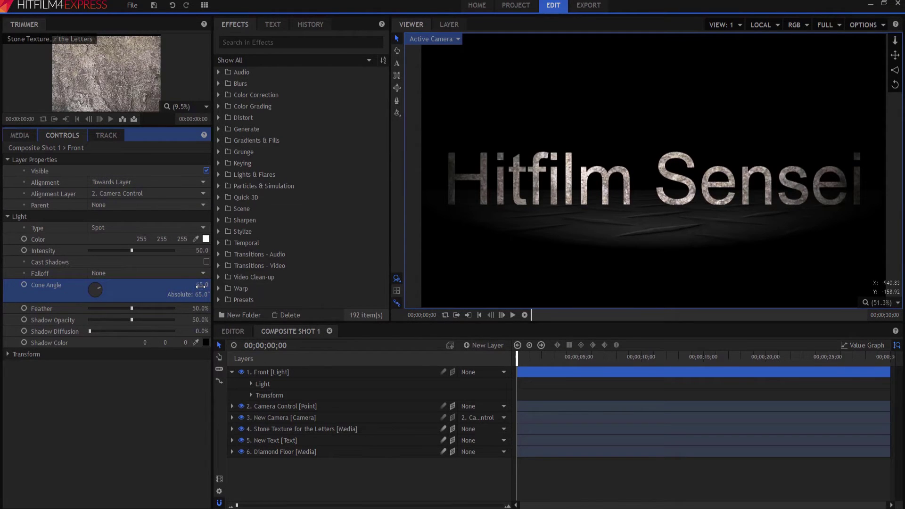
click(8, 216)
click(8, 161)
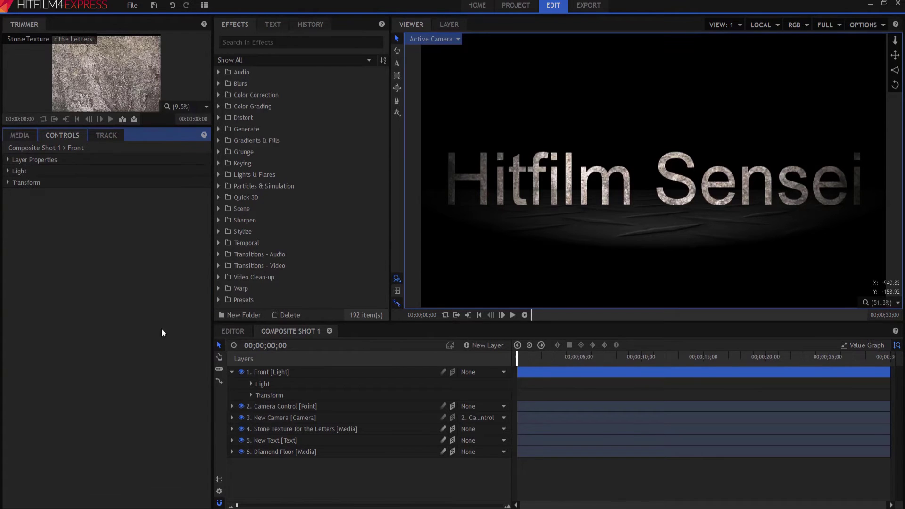
Step: Duplicate the Front light layer and rename the copy "Back"
click(232, 372)
click(262, 373)
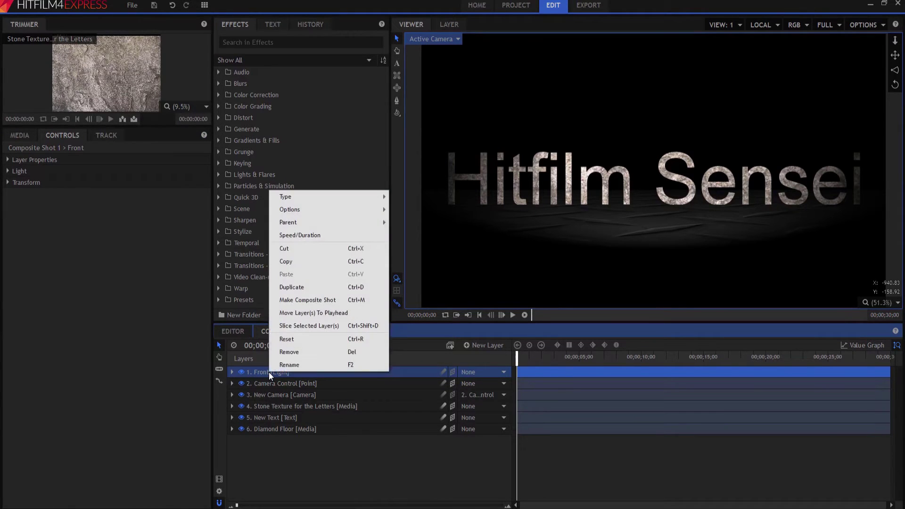
click(344, 286)
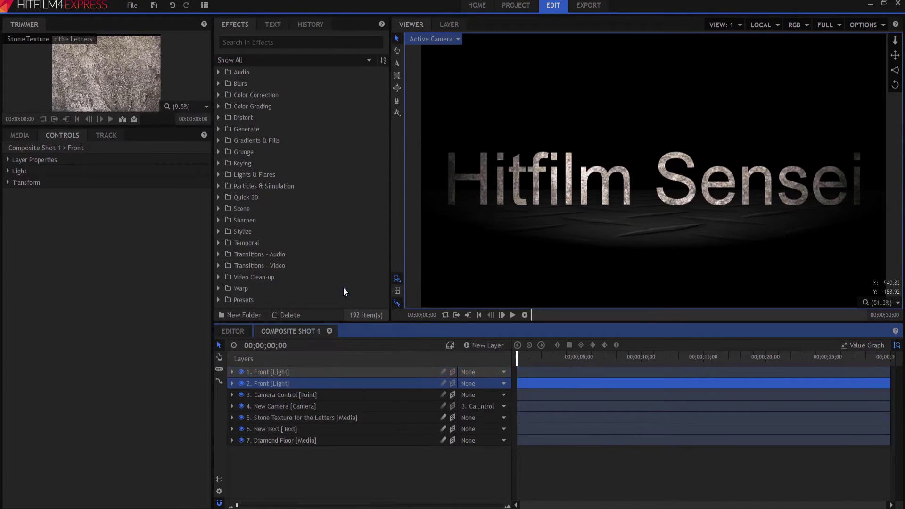
click(259, 370)
key(F2)
text(Back)
key(Return)
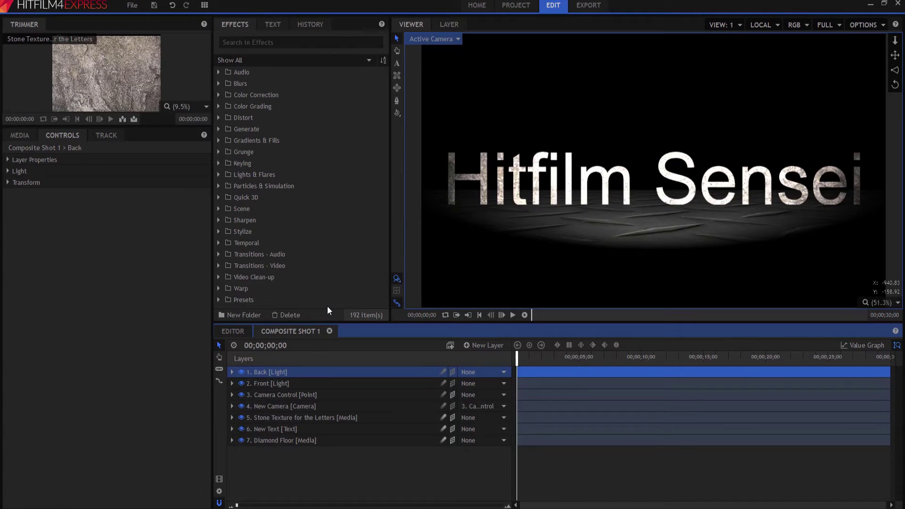
Step: Set the Back light's Z position to -1500
click(231, 372)
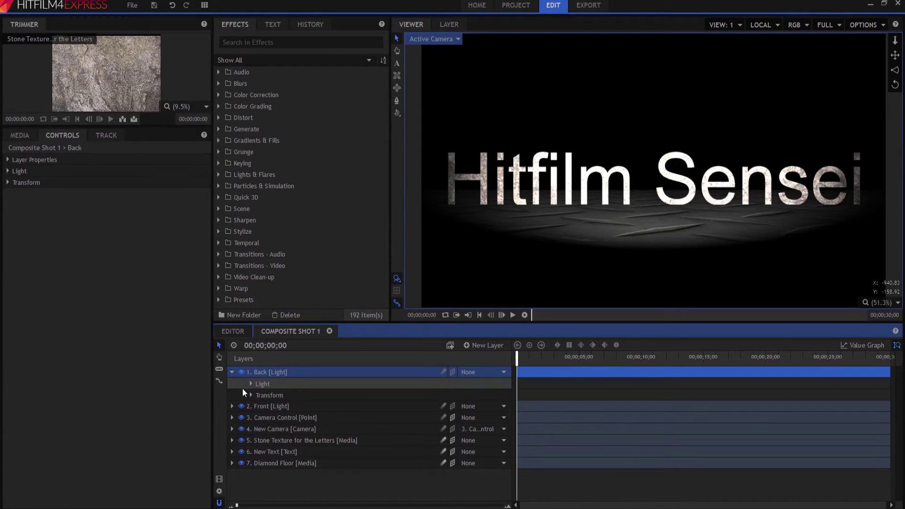
click(250, 395)
click(500, 407)
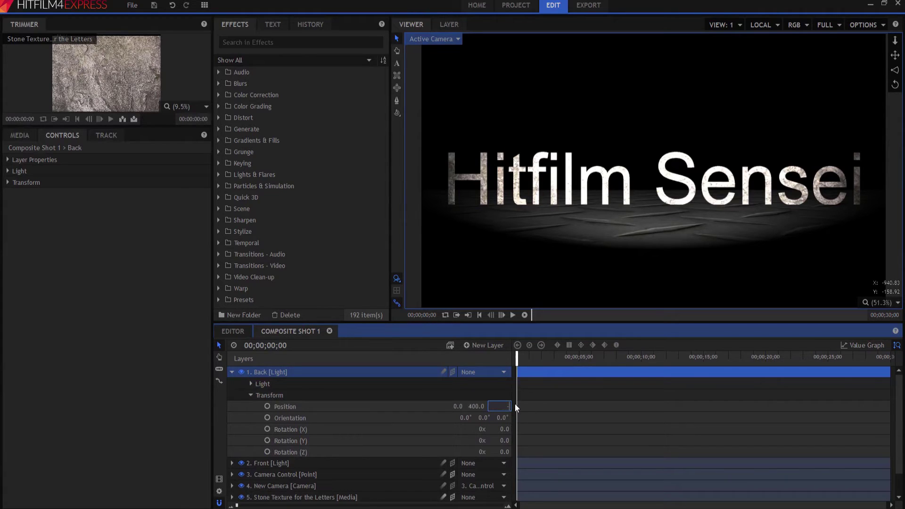
text(-1500)
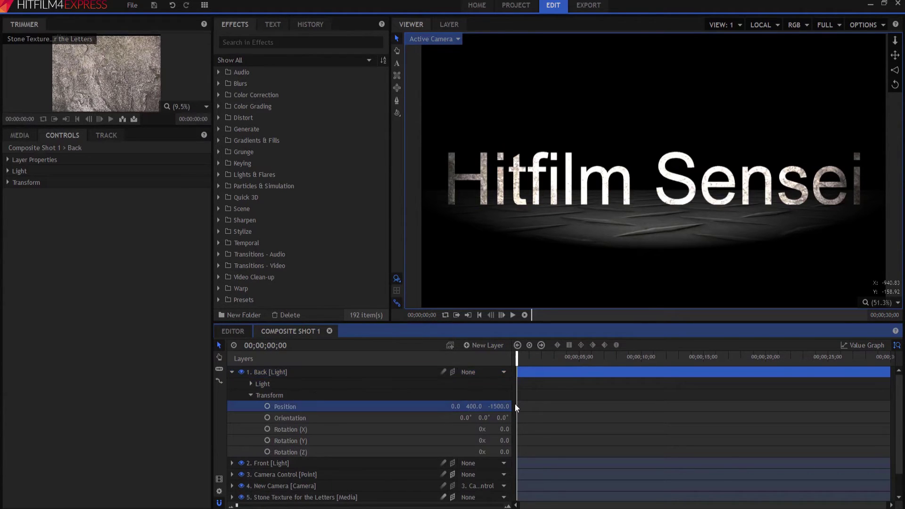
key(Return)
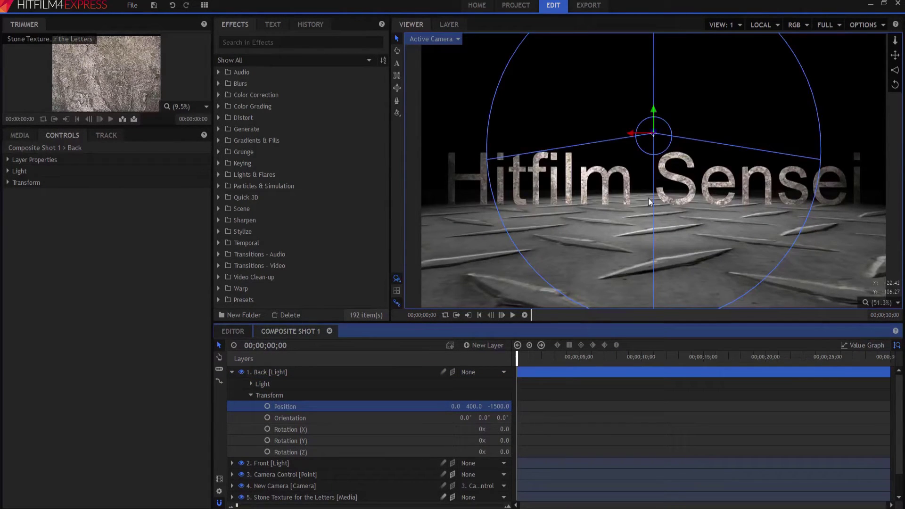
click(251, 395)
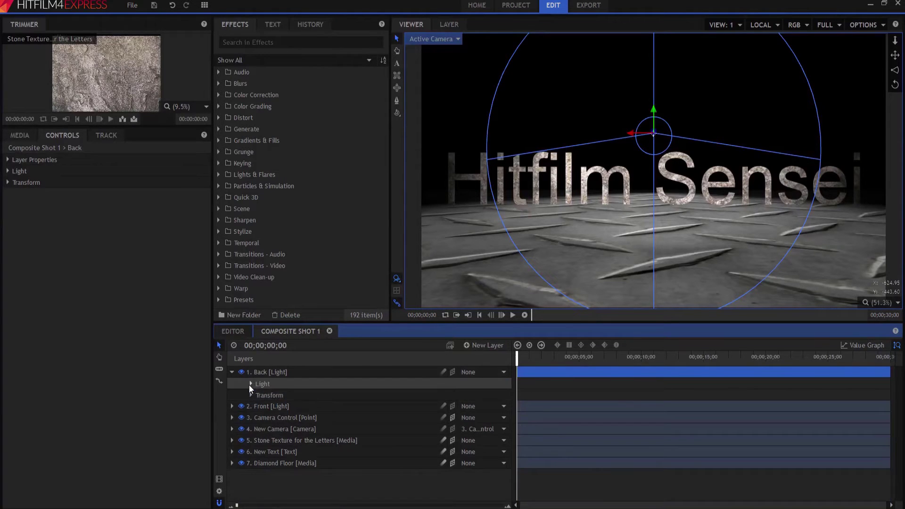
Step: Set the Back light's intensity to 40
click(250, 384)
click(503, 407)
text(4)
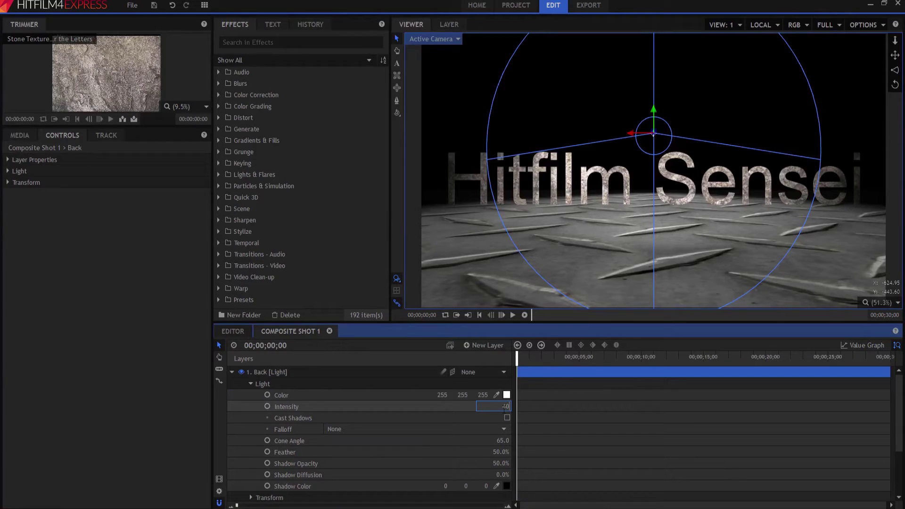
text(0)
key(Return)
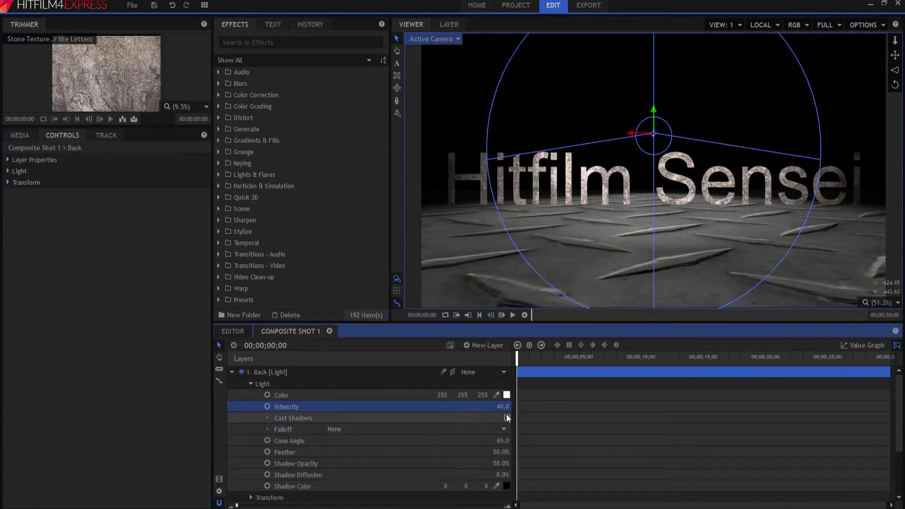
Step: Turn on Cast Shadows for the Back light and deselect the layer
click(507, 418)
click(507, 418)
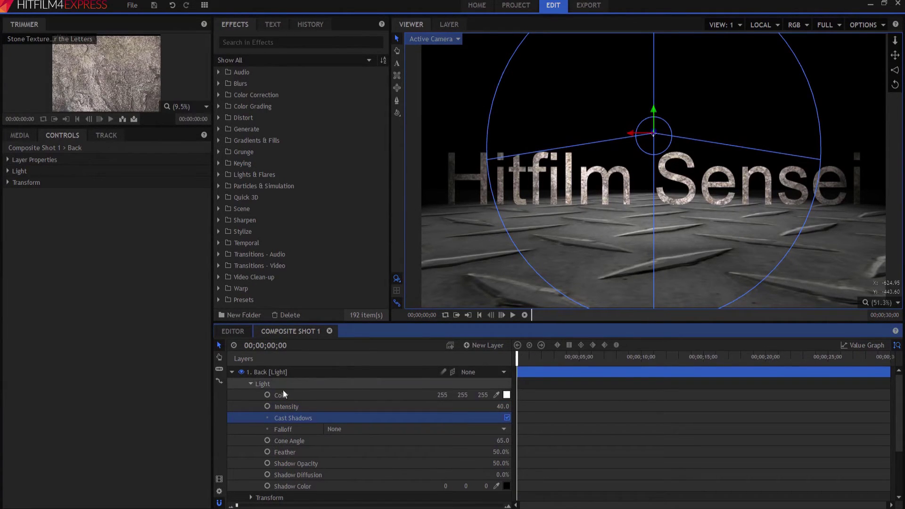
click(231, 373)
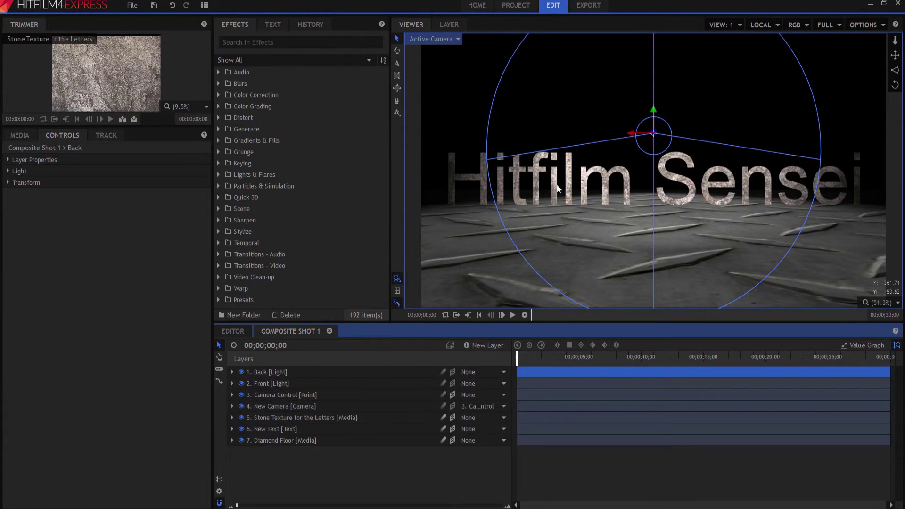
click(341, 484)
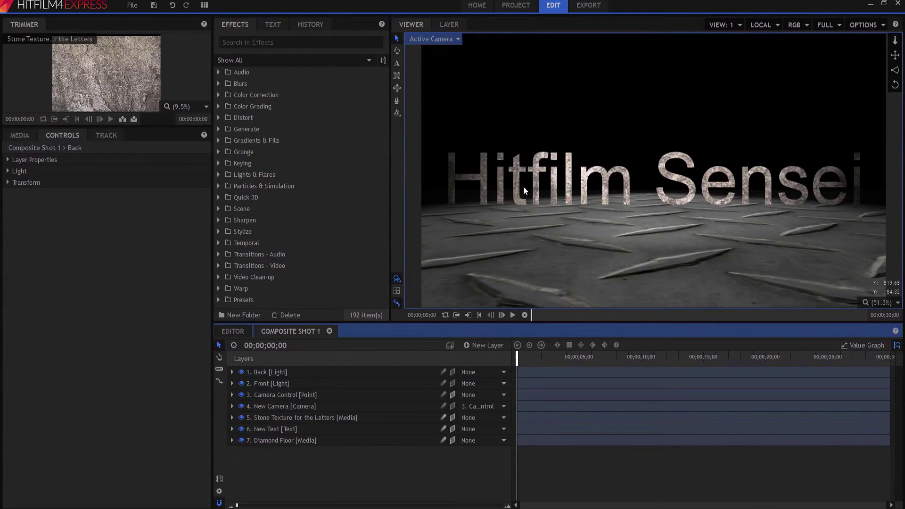
click(242, 418)
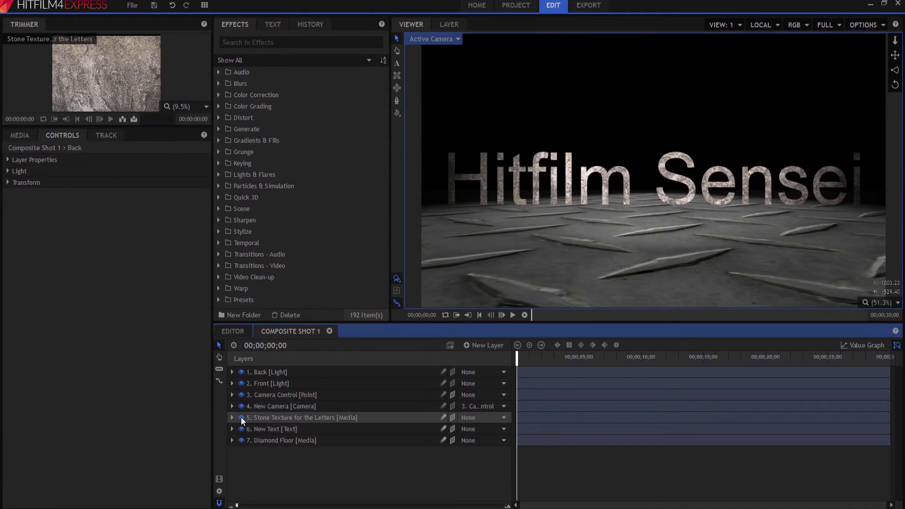
click(242, 418)
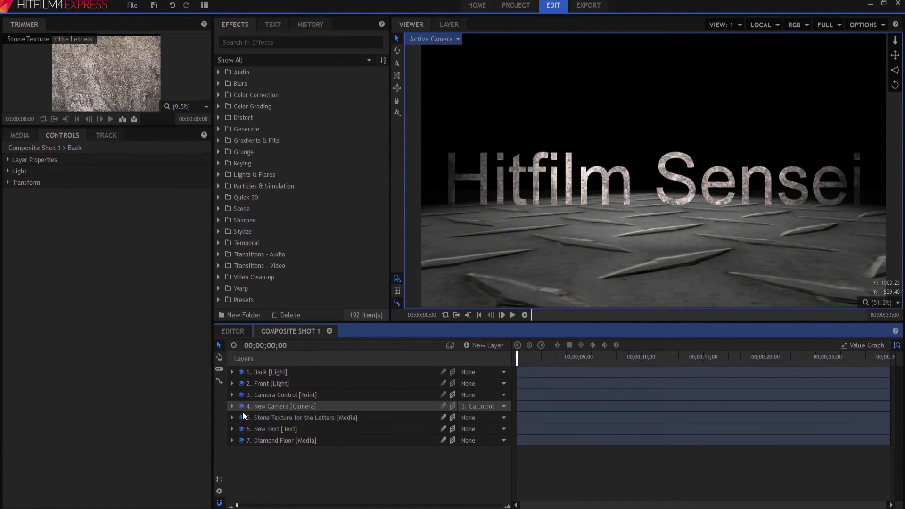
click(242, 429)
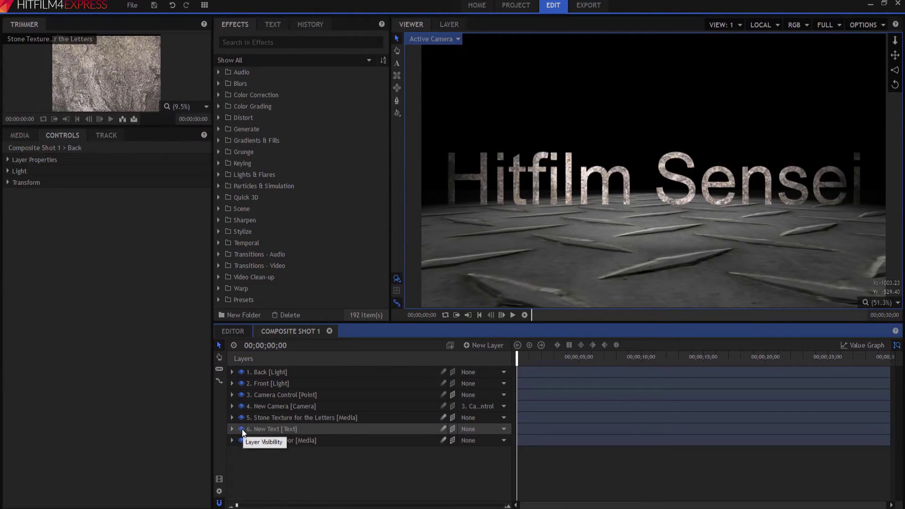
click(240, 429)
Step: Enable Casts Shadows and Cast Shadows If Visibility Is Off in the New Text layer's material
click(232, 429)
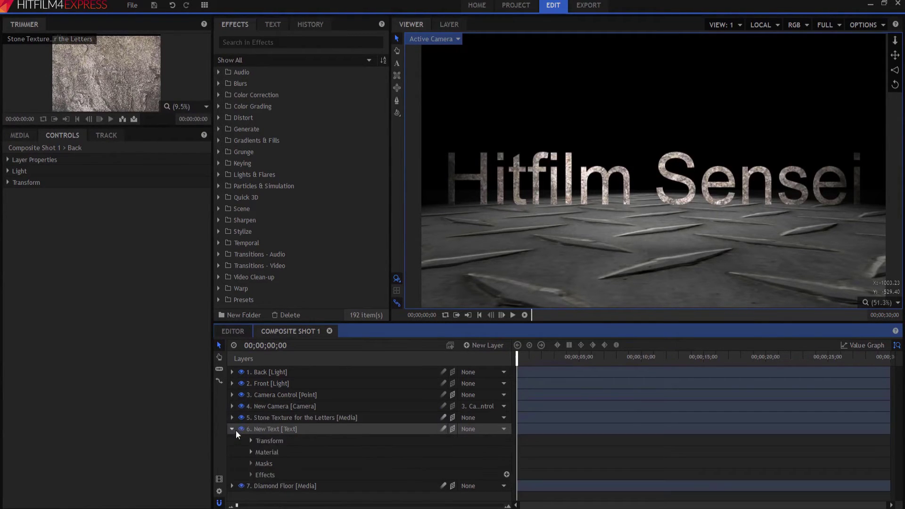
click(251, 452)
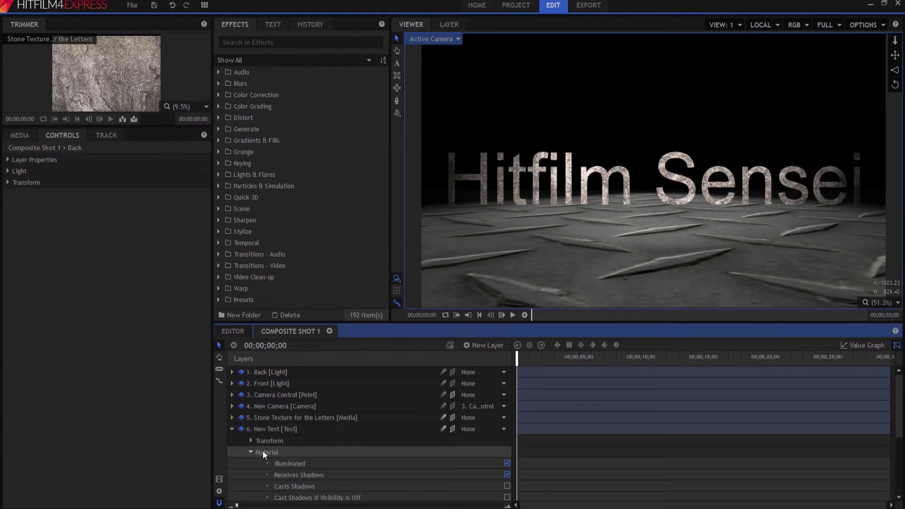
scroll(262, 451, down, 3)
click(507, 421)
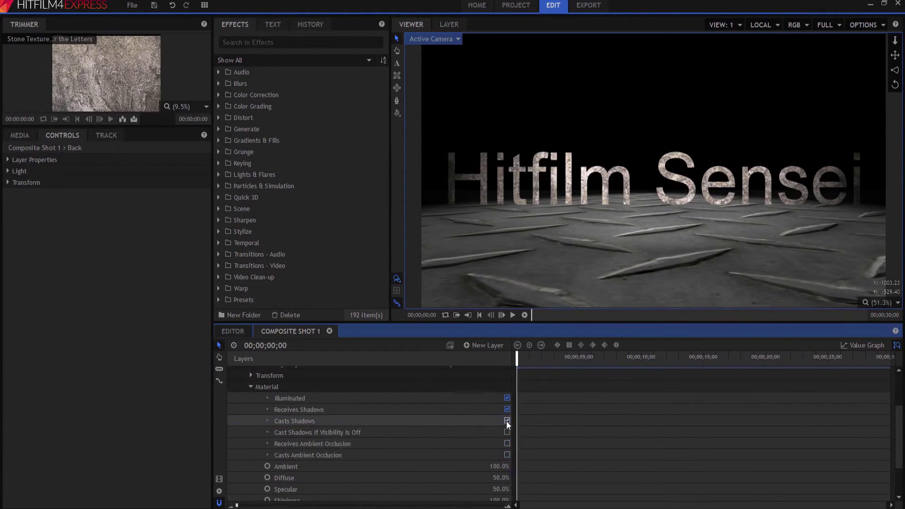
click(508, 432)
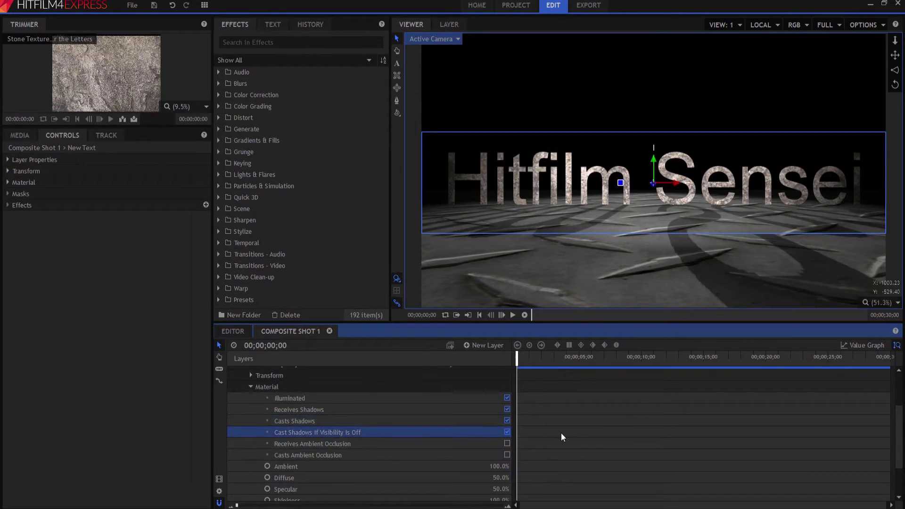
scroll(283, 392, up, 3)
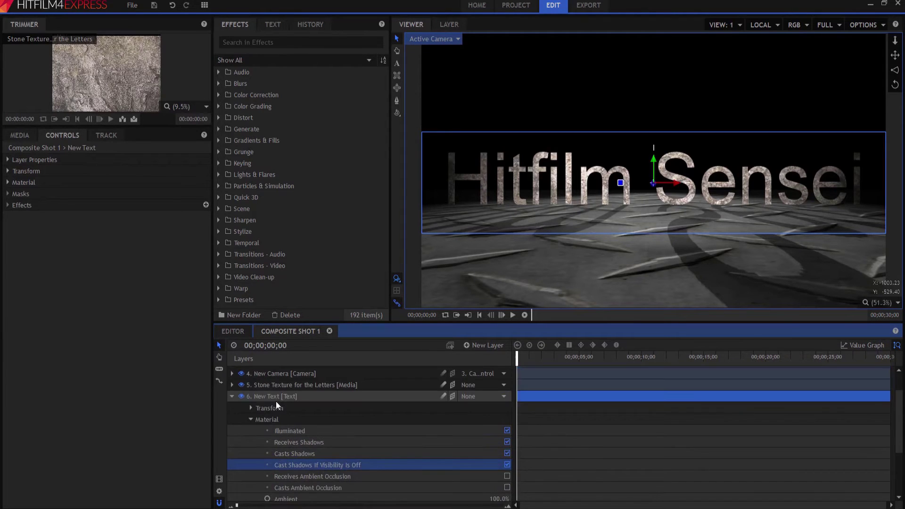
click(230, 396)
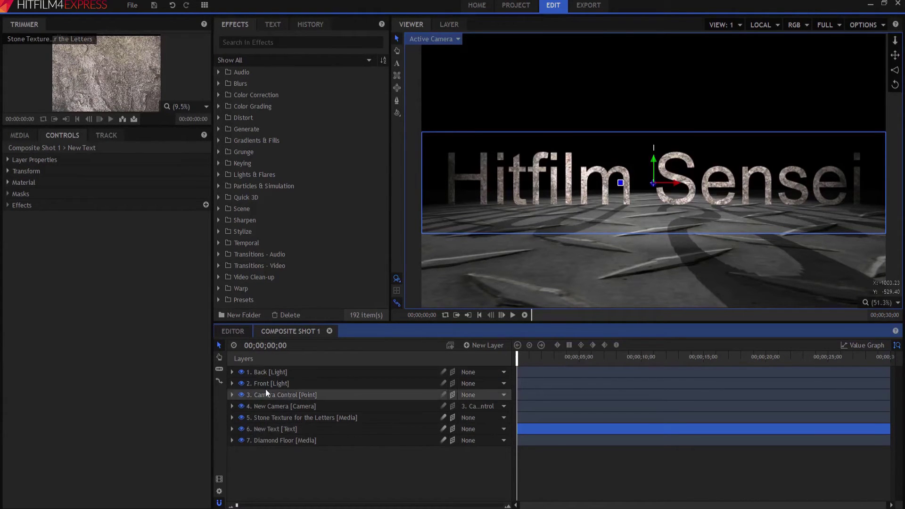
Step: Set the Camera Control point's Y rotation to 24 degrees to view the title from an angle
click(231, 394)
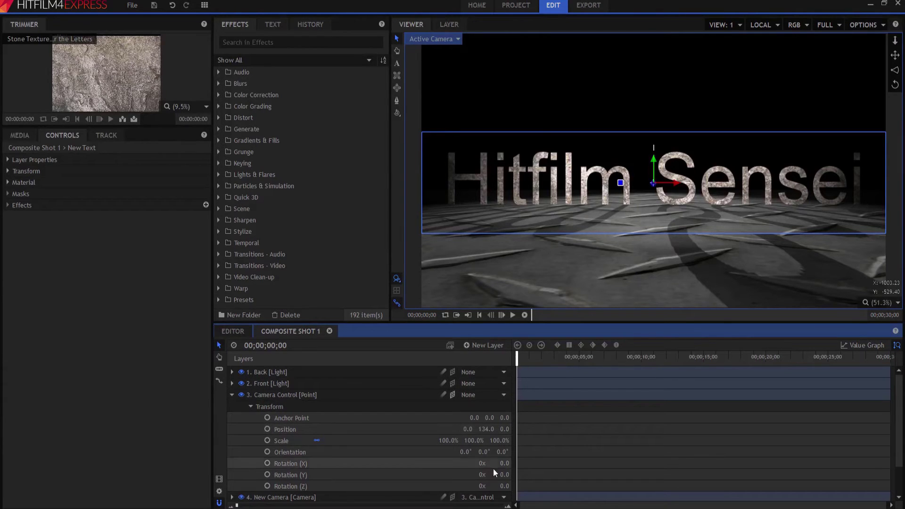
mouse_move(503, 475)
mouse_down()
mouse_move(553, 475)
mouse_move(518, 475)
mouse_up()
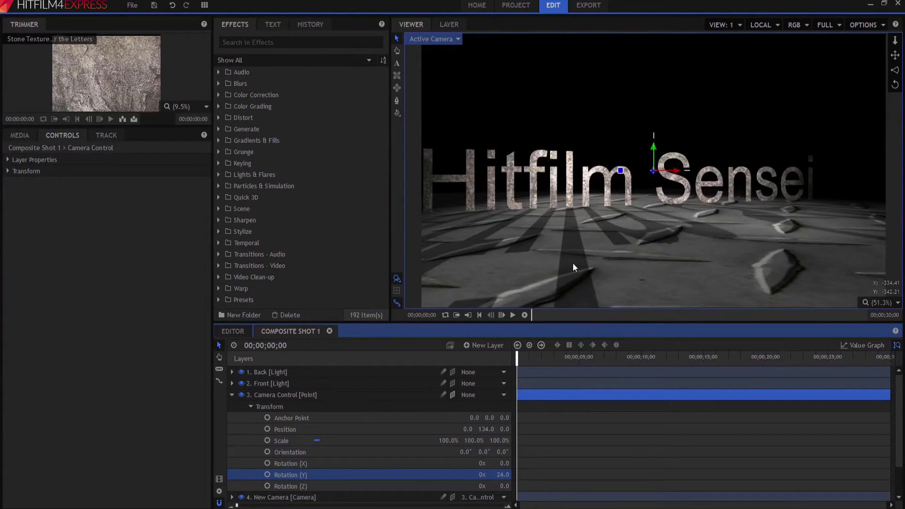
Step: Set the Camera Control point's Y rotation to 0 degrees and collapse its properties
click(504, 474)
text(0)
key(Return)
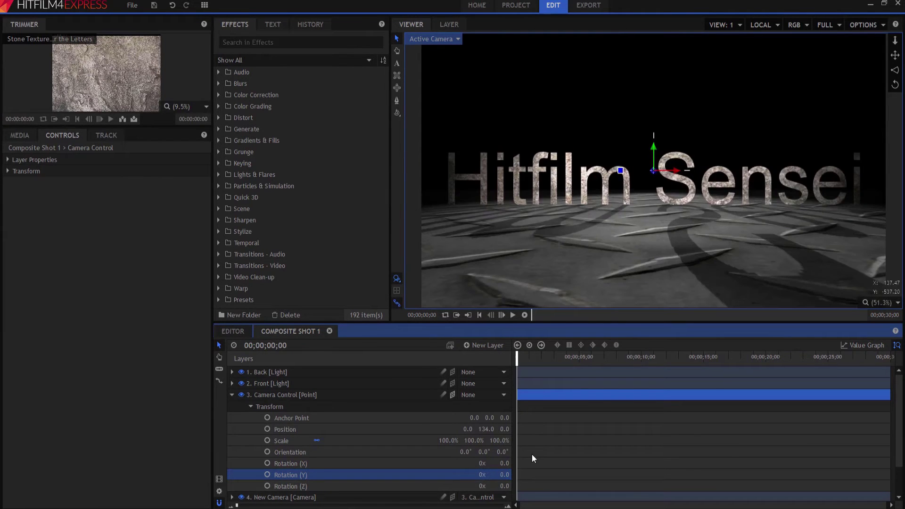
click(233, 395)
Step: Duplicate the New Text layer and hide the upper copy, keeping the lower one visible
click(269, 429)
right_click(269, 430)
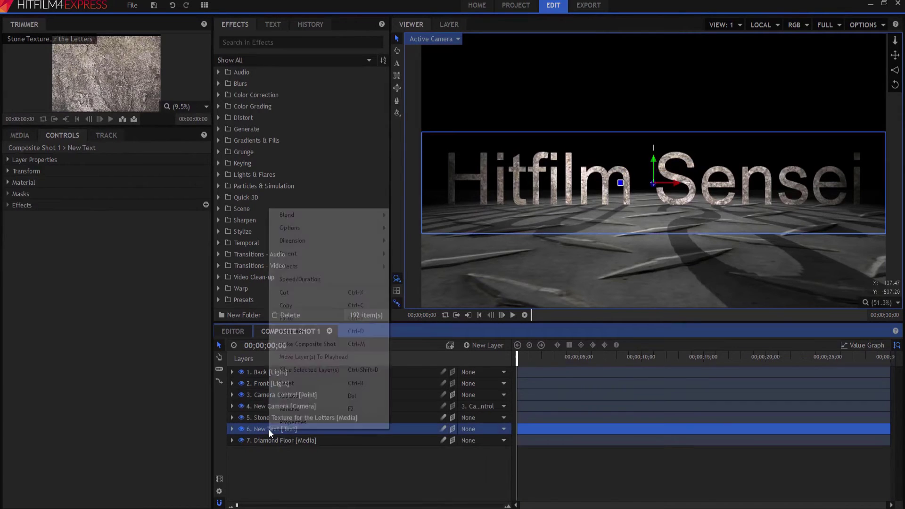
click(285, 332)
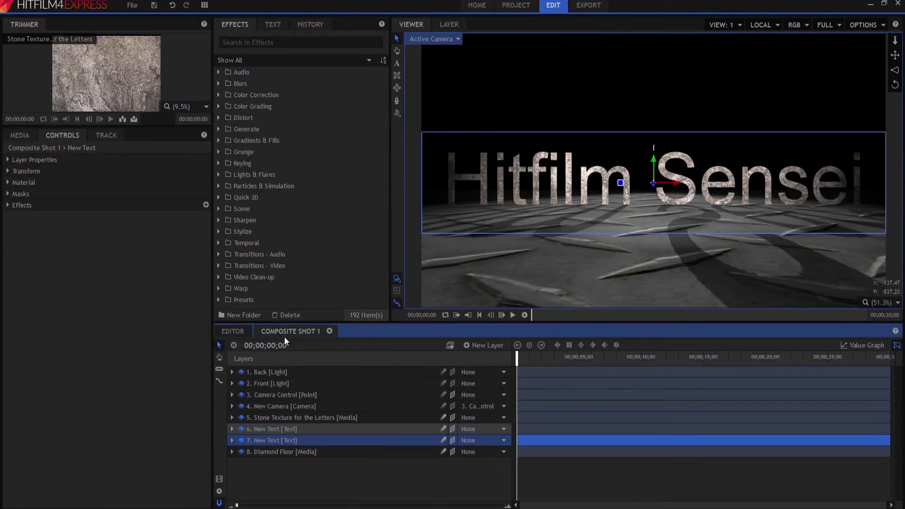
click(265, 440)
click(241, 429)
click(241, 440)
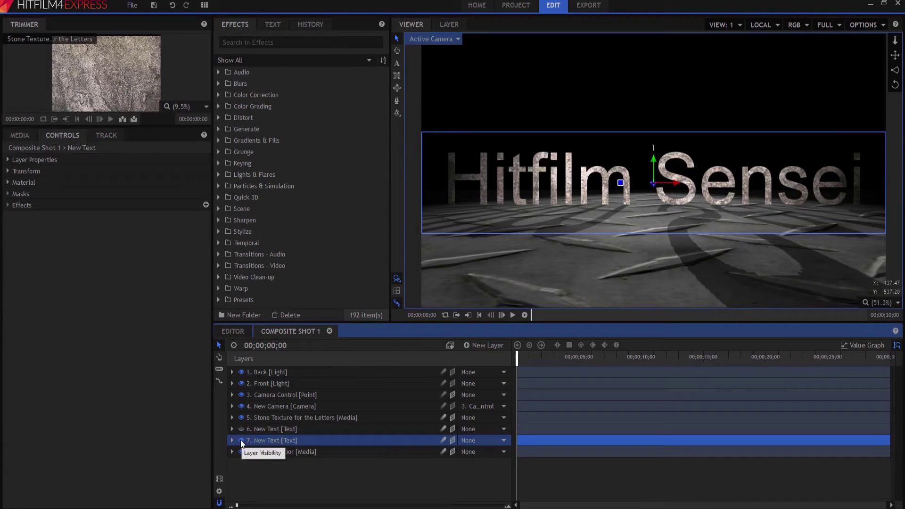
click(240, 440)
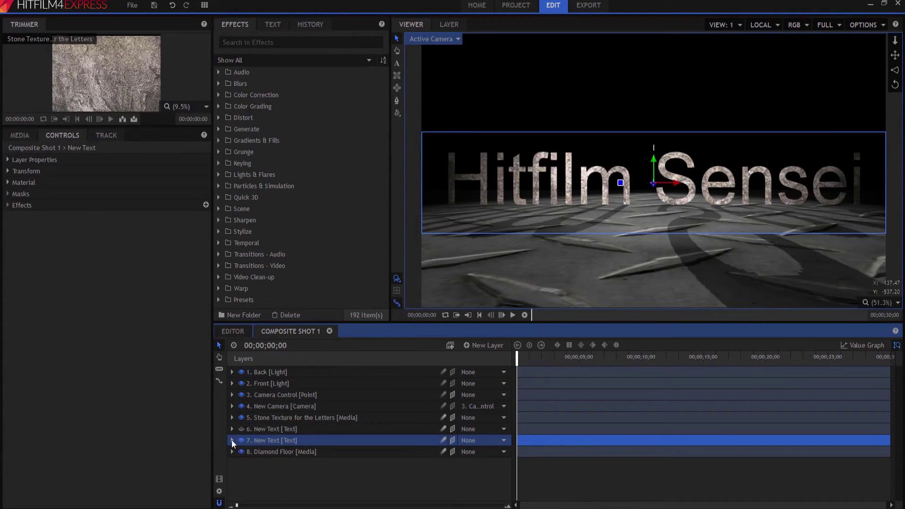
Step: Move the upper New Text layer out of the way by setting its X position to 2000
click(231, 440)
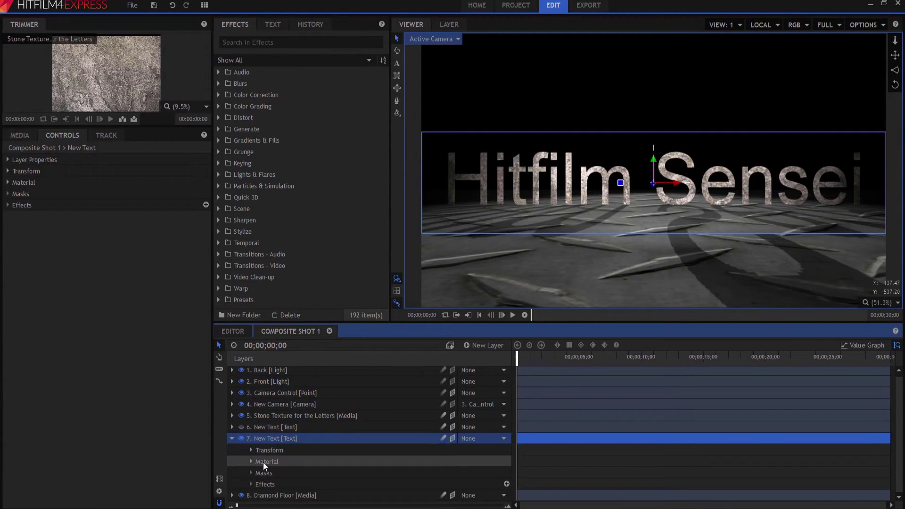
click(231, 427)
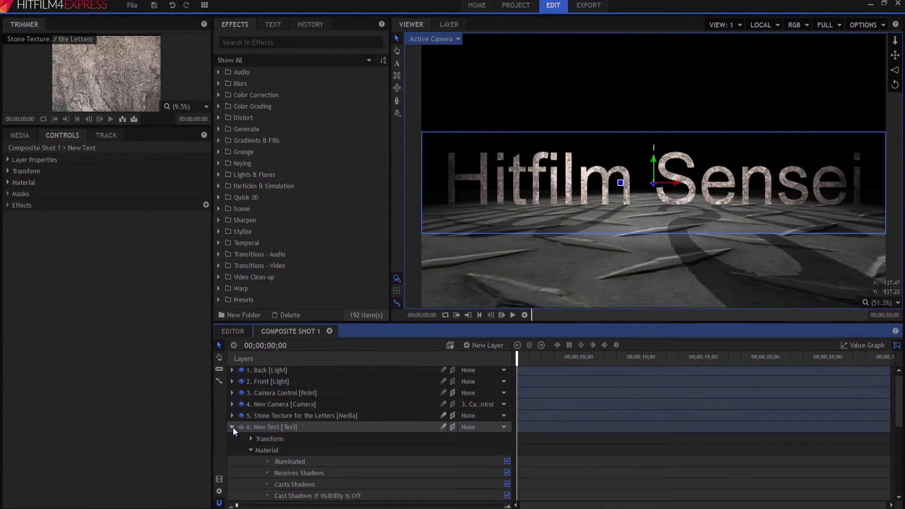
click(267, 428)
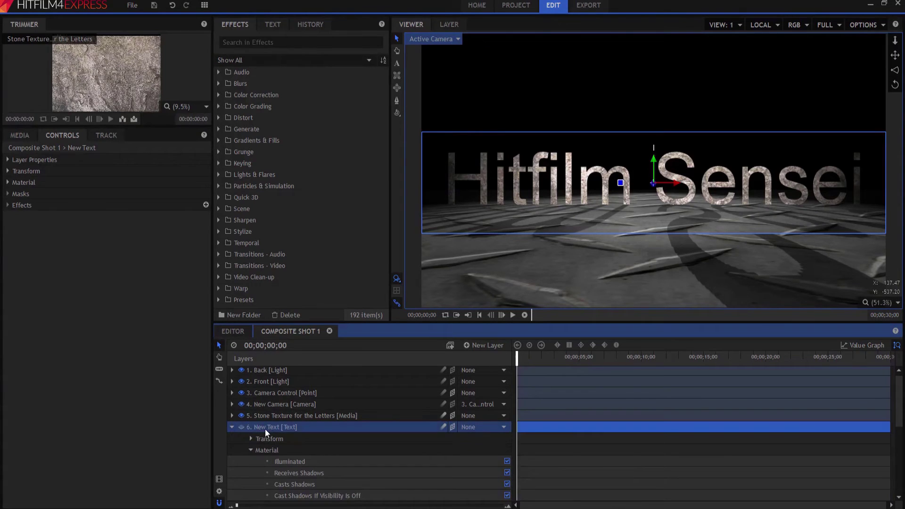
click(252, 439)
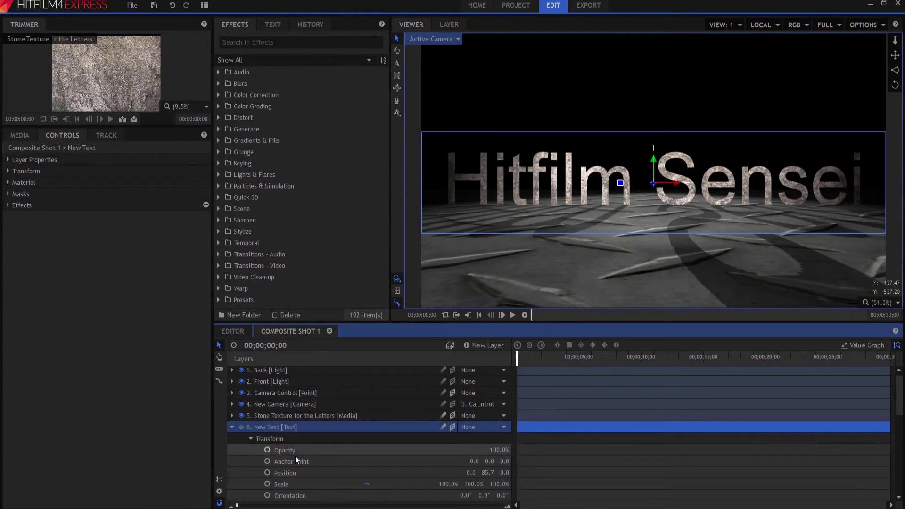
click(471, 472)
text(2000)
key(Return)
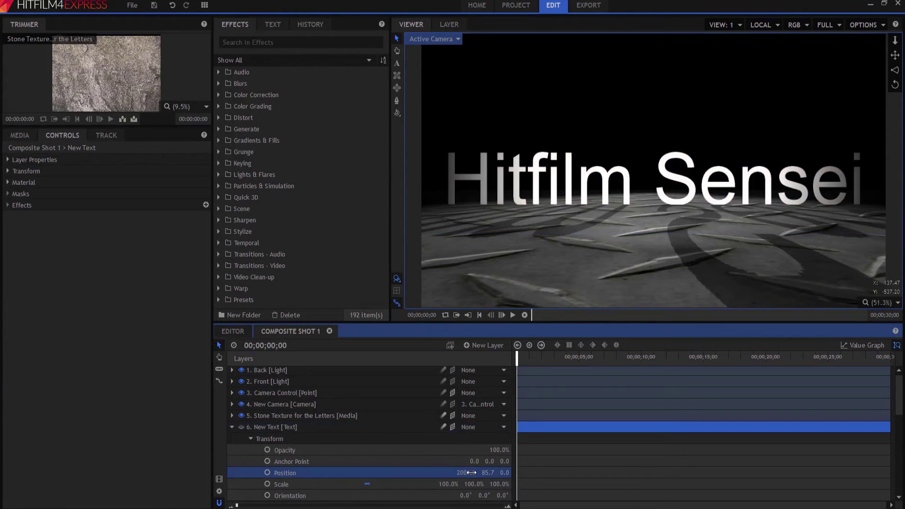
Step: Change the fill color of the whole title text in the lower New Text copy to black (#000000)
click(231, 426)
click(262, 439)
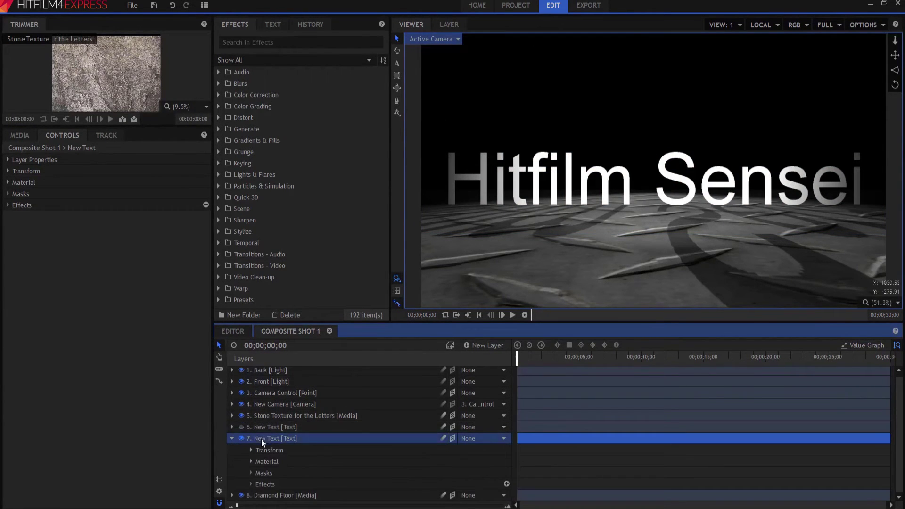
click(398, 65)
drag(492, 179, 865, 180)
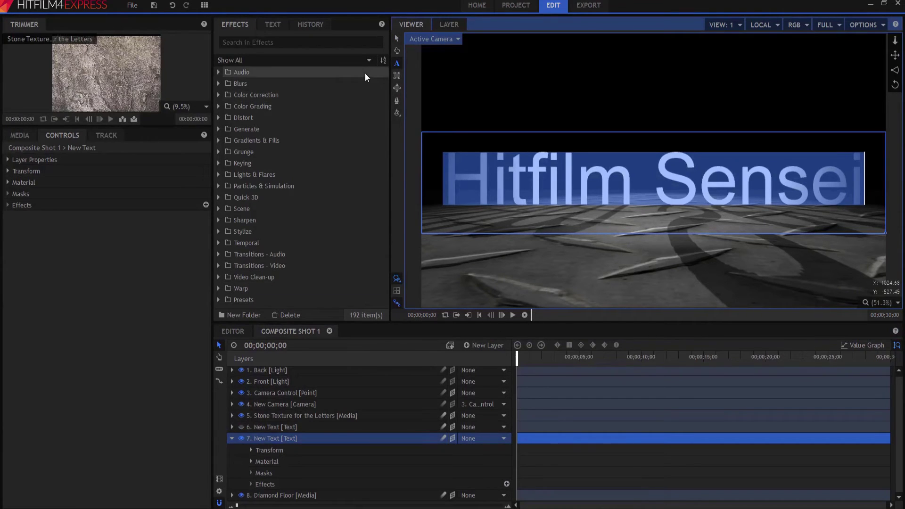
click(276, 24)
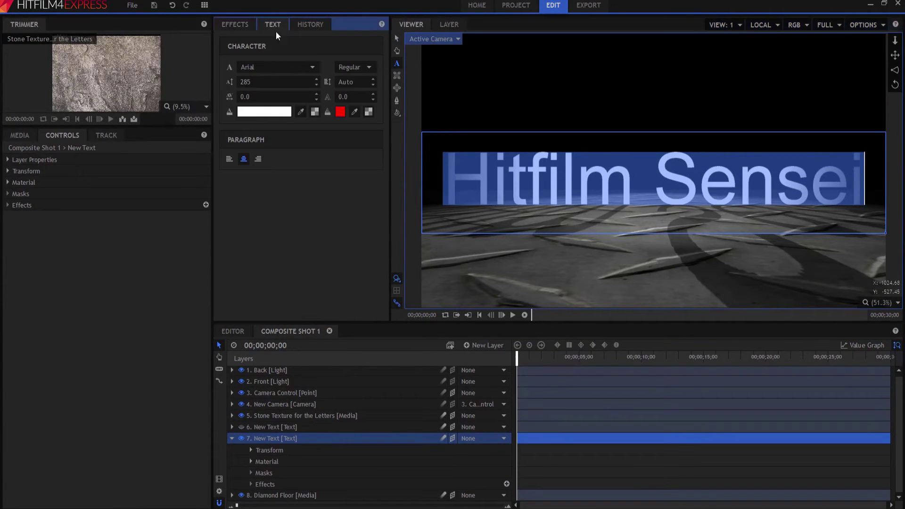
click(270, 113)
click(341, 172)
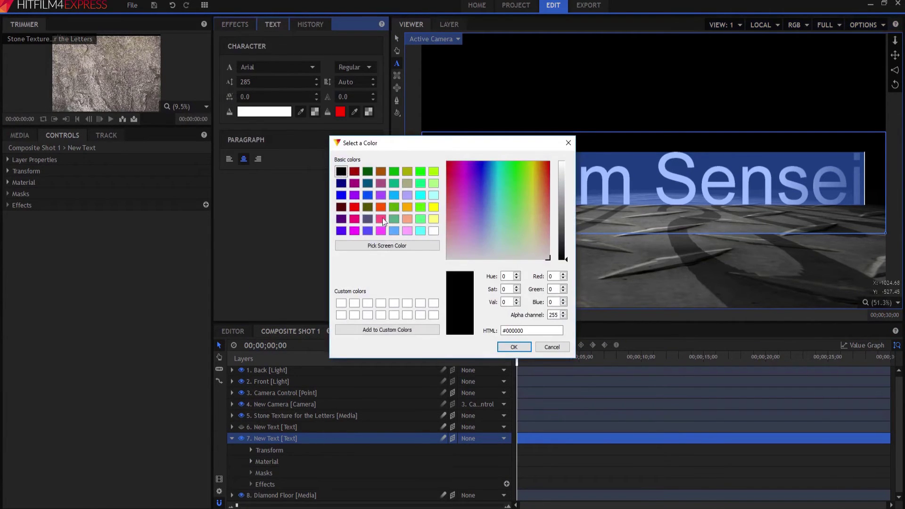
click(516, 347)
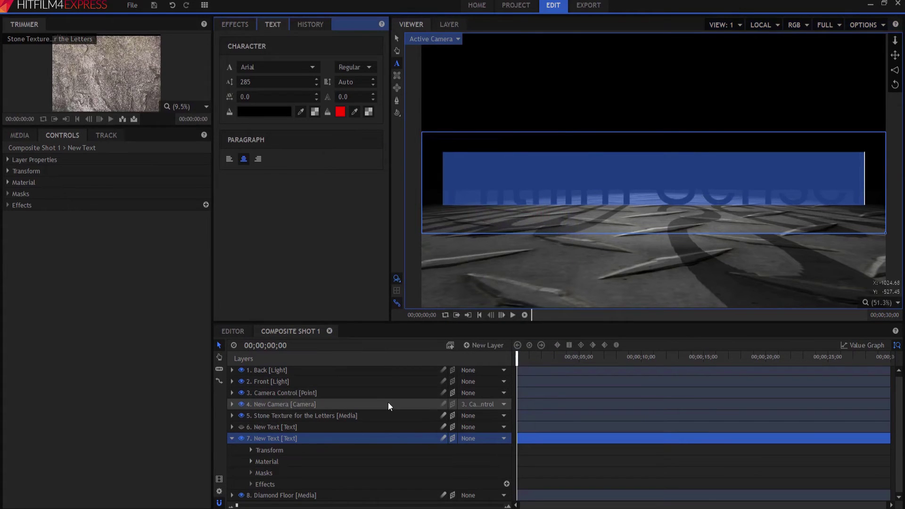
Step: Set the Z position of the lower New Text copy to -40 and collapse the layer
click(242, 440)
click(242, 441)
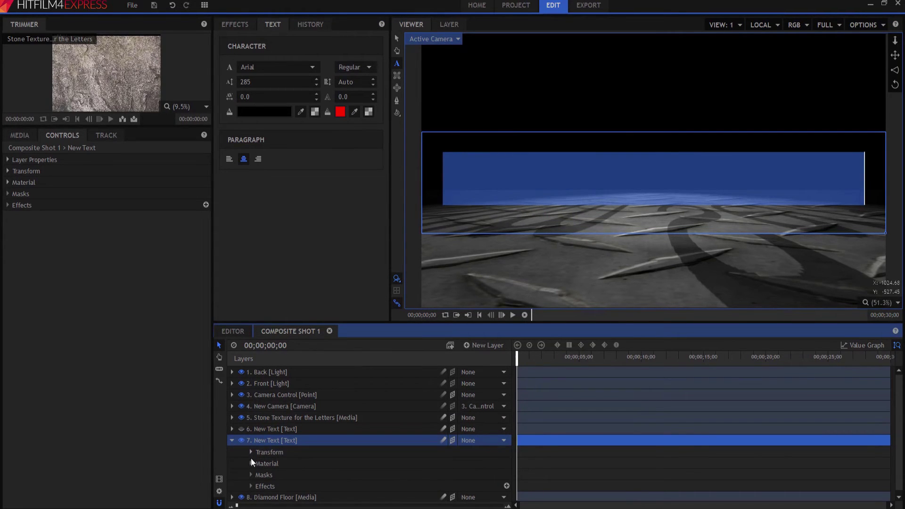
click(250, 463)
click(249, 463)
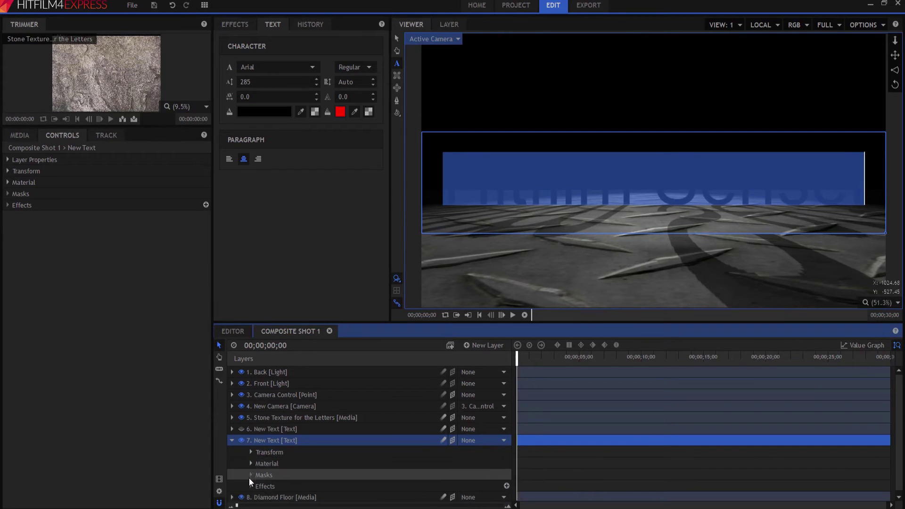
click(250, 452)
scroll(358, 462, down, 1)
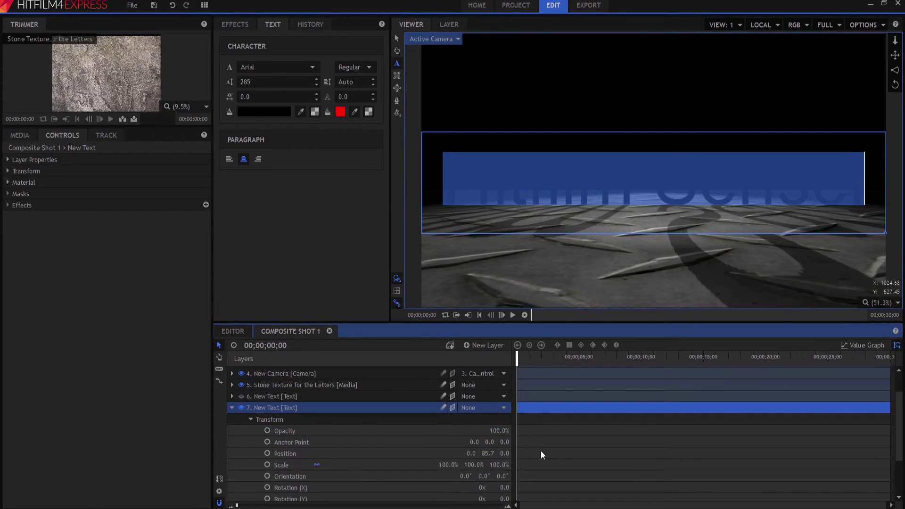
click(505, 453)
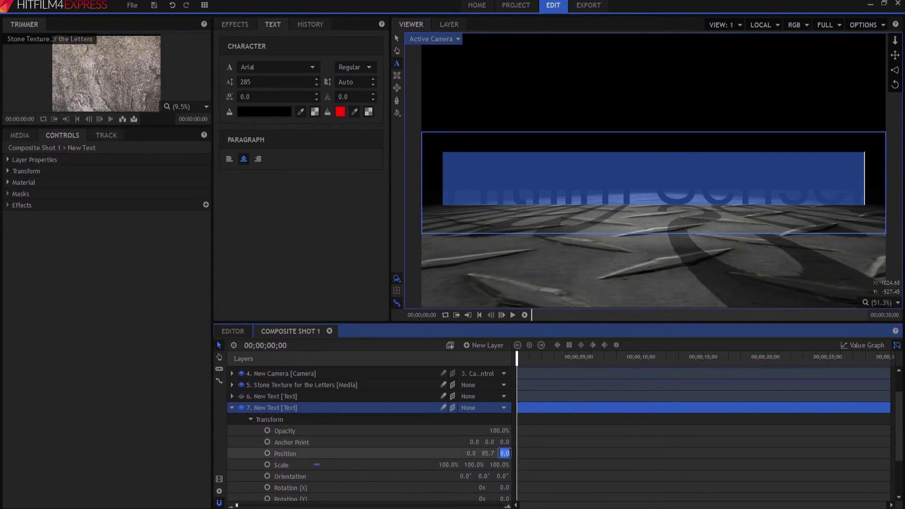
text(-)
key(Return)
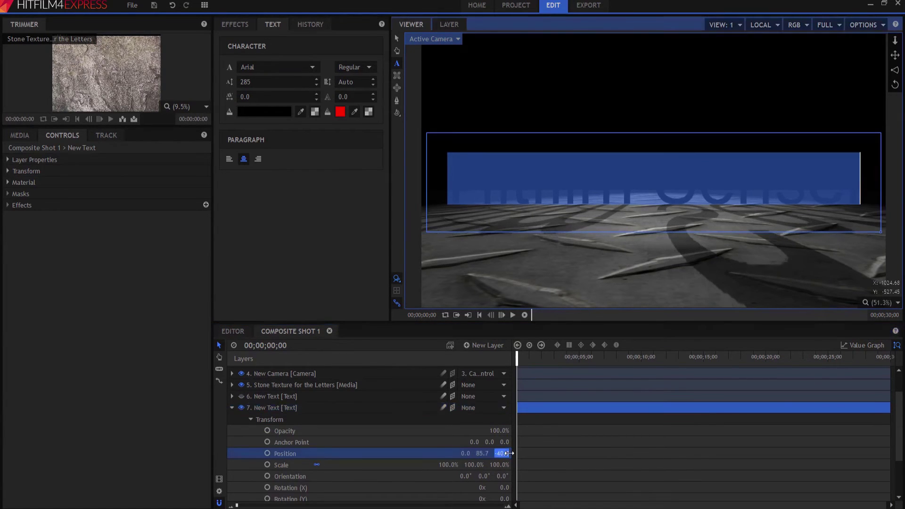
click(232, 408)
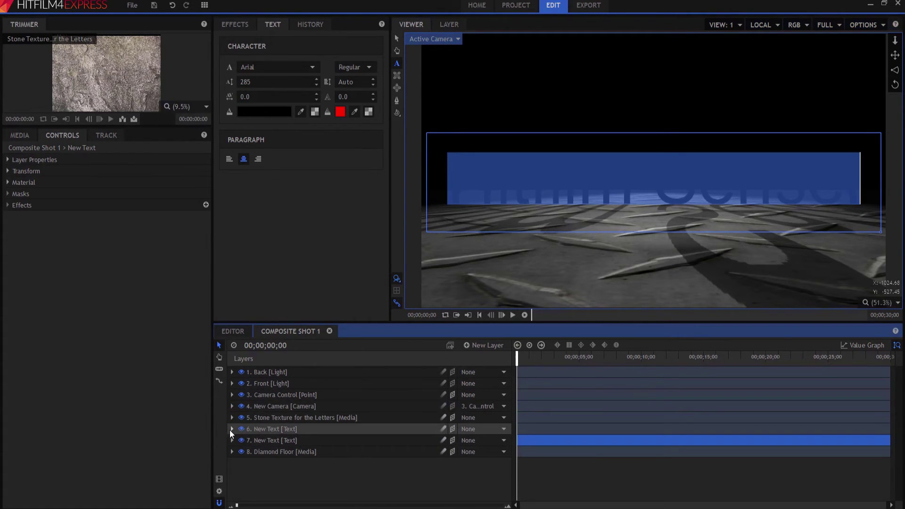
Step: Set the upper New Text layer's X position to 0, then collapse and deselect the layer
click(231, 429)
click(466, 475)
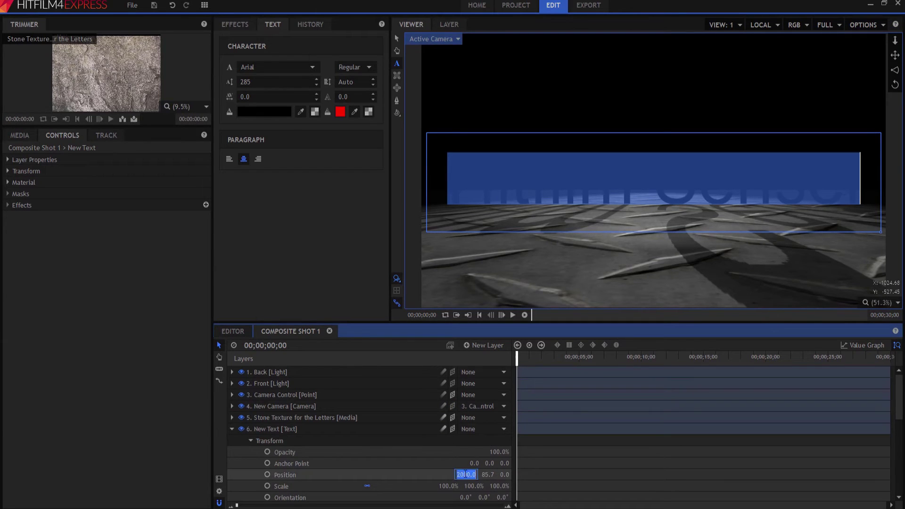
text(0)
key(Return)
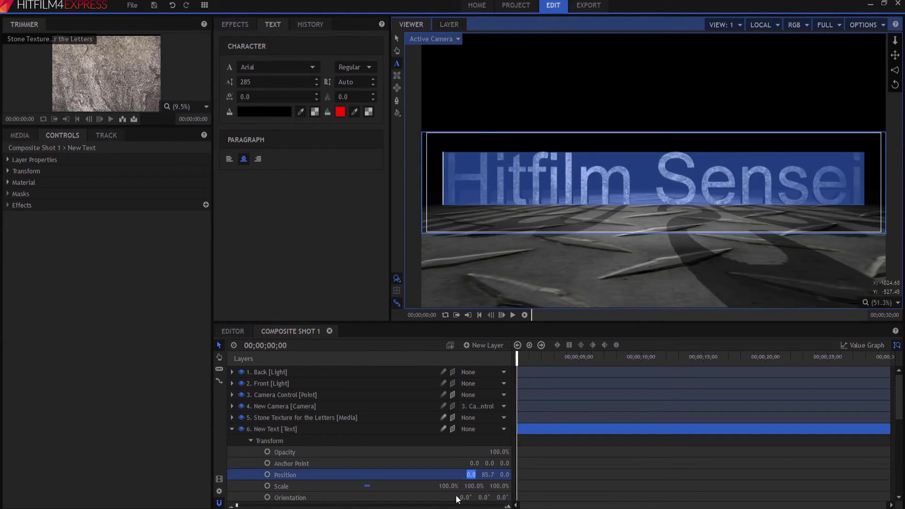
click(232, 429)
click(256, 468)
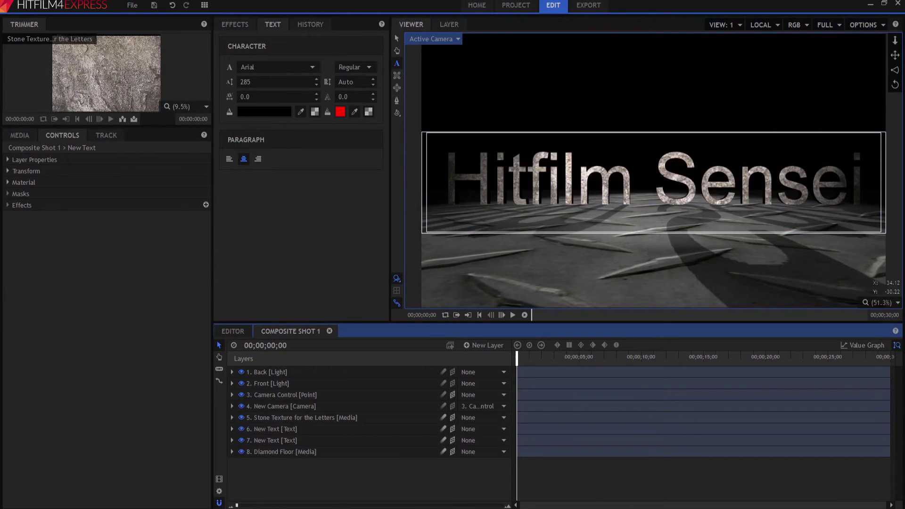
Step: Orbit the camera around the title and set the Camera Control point's Y rotation to 25 degrees
click(230, 395)
drag(504, 475, 527, 474)
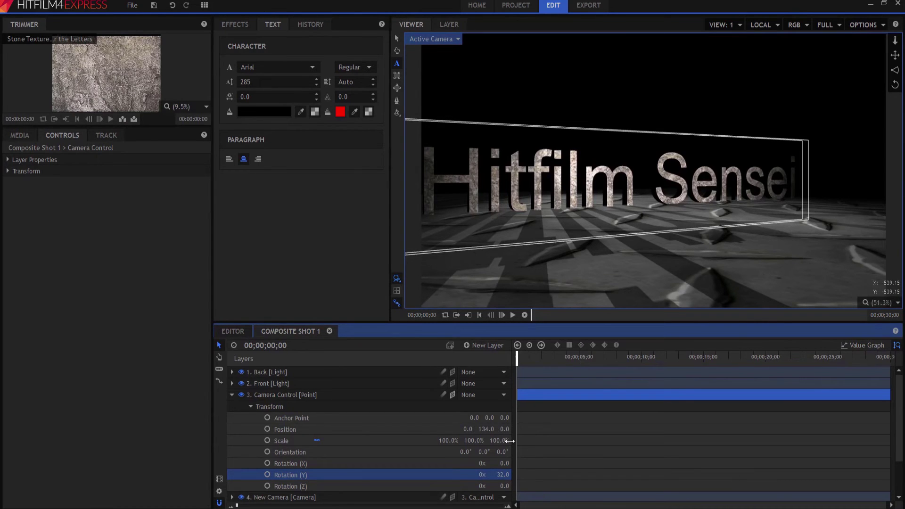
drag(503, 474, 504, 475)
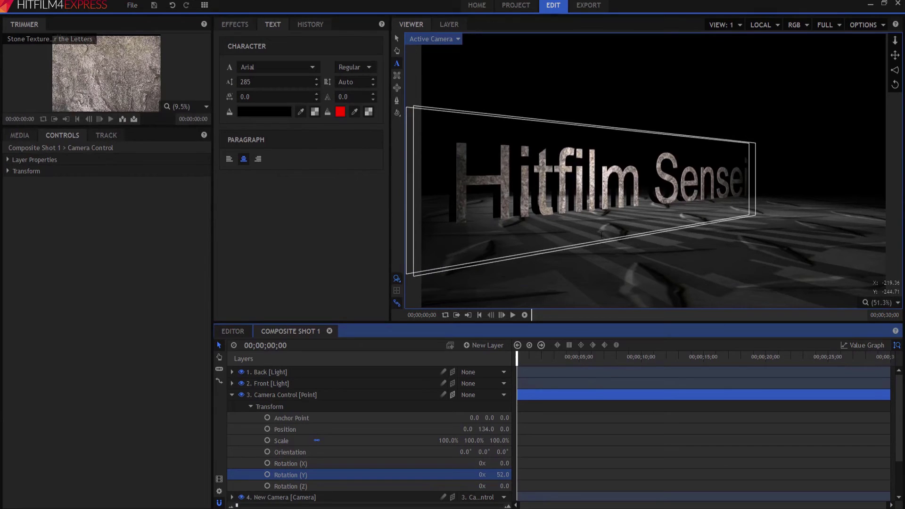
click(503, 473)
text(25)
key(Return)
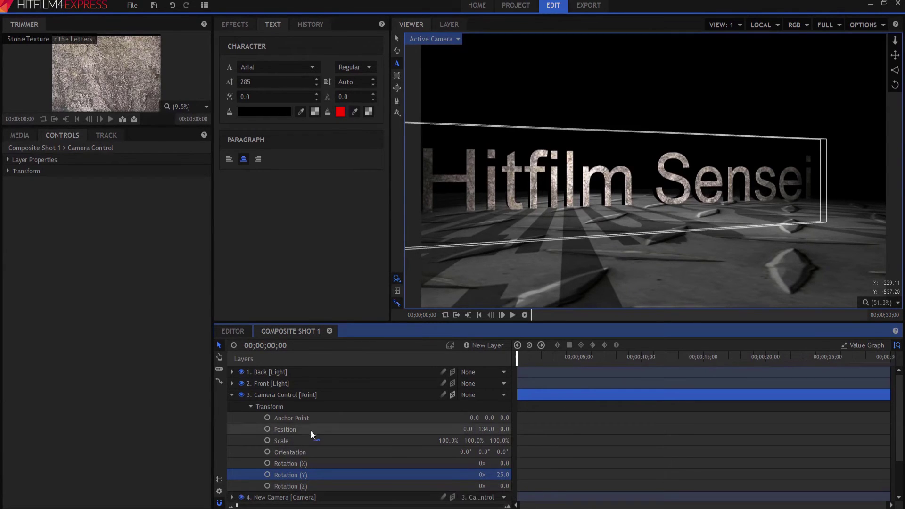
click(231, 394)
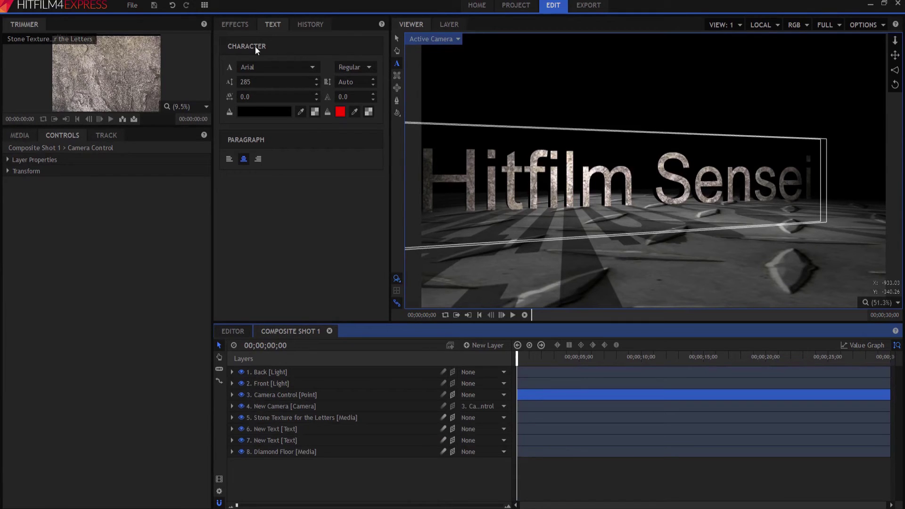
Step: Find the Drop Shadow effect and apply it to the Stone Texture for the Letters layer
click(238, 24)
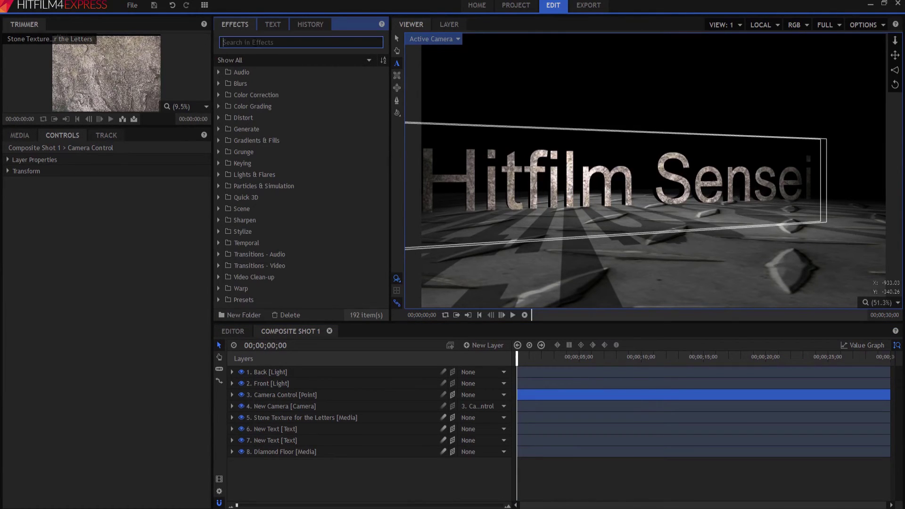
click(256, 42)
text(dro)
drag(245, 85, 300, 417)
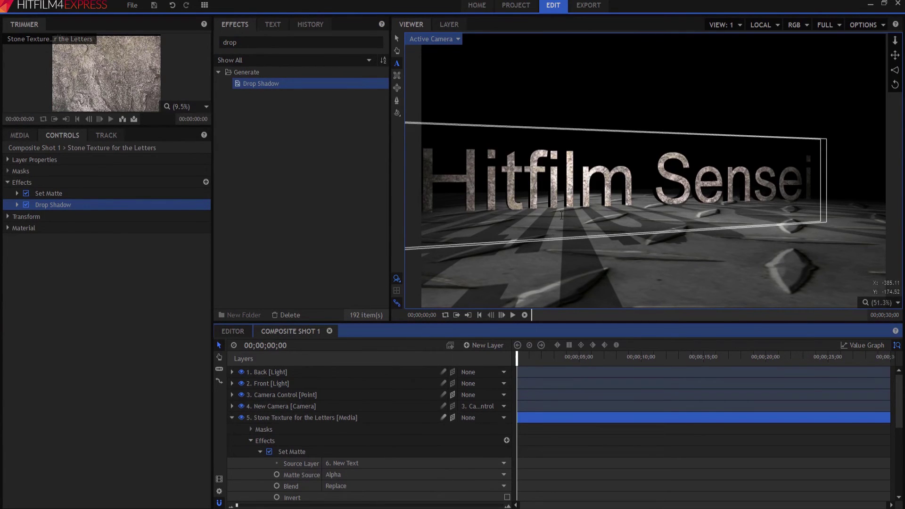
Step: Set the Drop Shadow angle on the Stone Texture for the Letters layer to -90 degrees
click(261, 453)
click(259, 464)
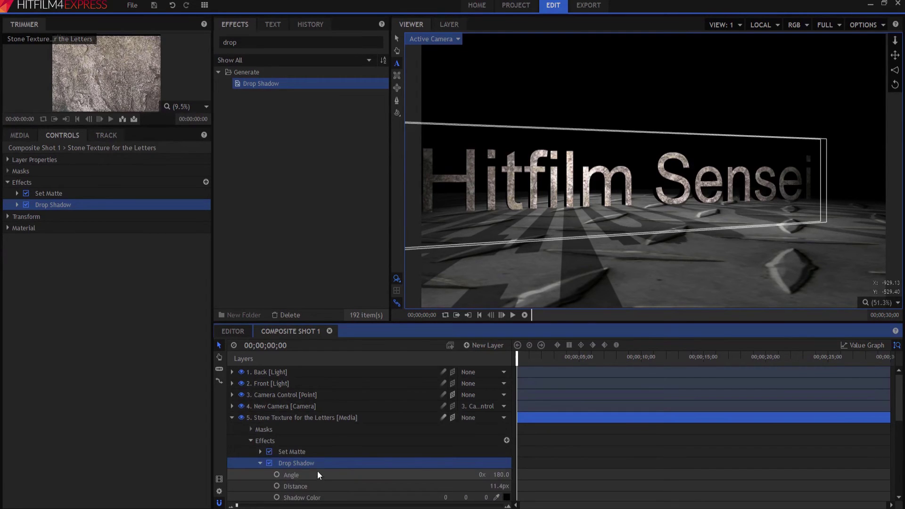
scroll(319, 471, down, 1)
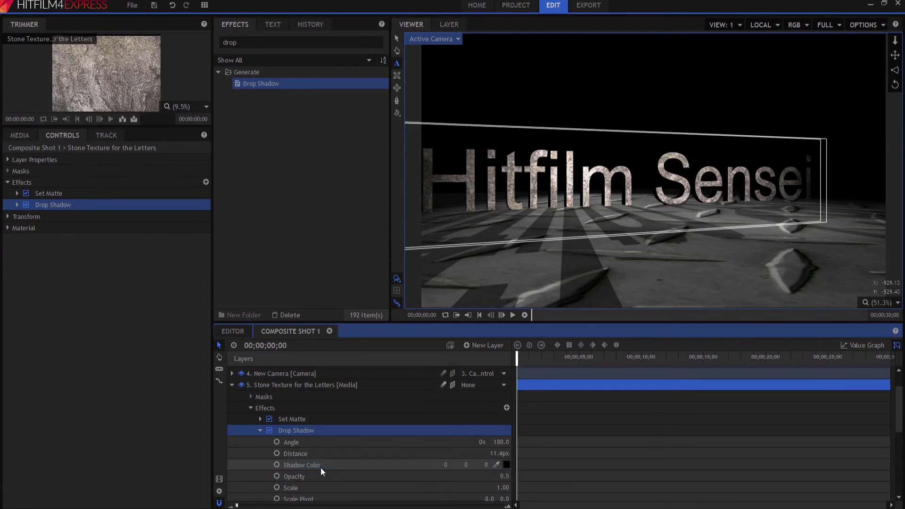
click(499, 442)
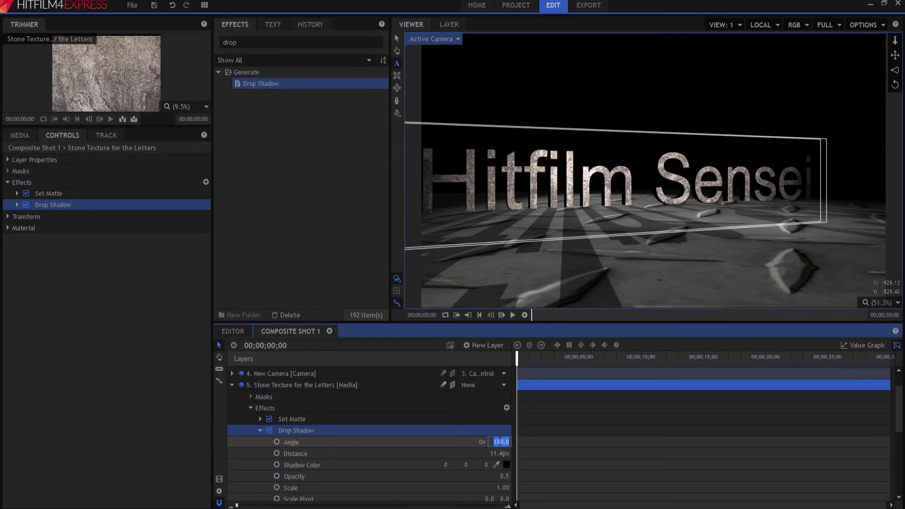
key(Return)
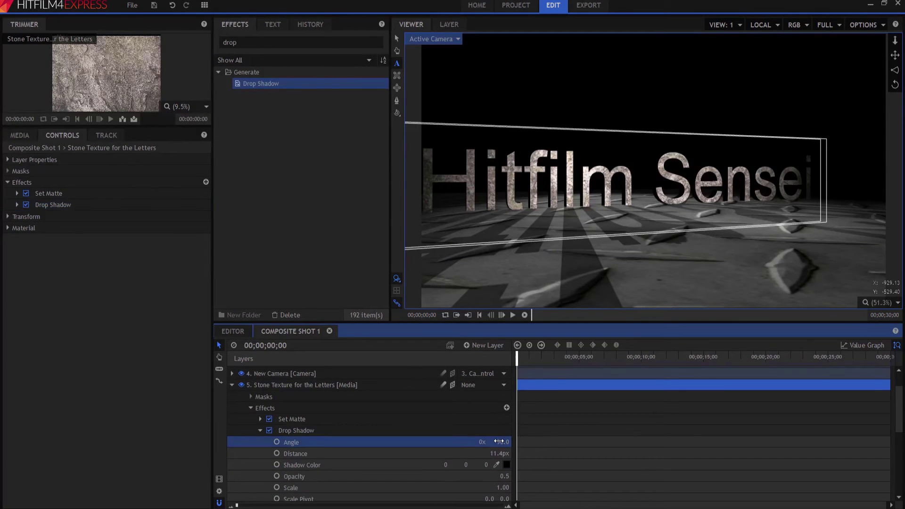
click(499, 442)
text(-90)
key(Return)
Step: Try a Drop Shadow distance of 20 px, settle on 15 px, and collapse the stone texture layer
click(498, 453)
text(20)
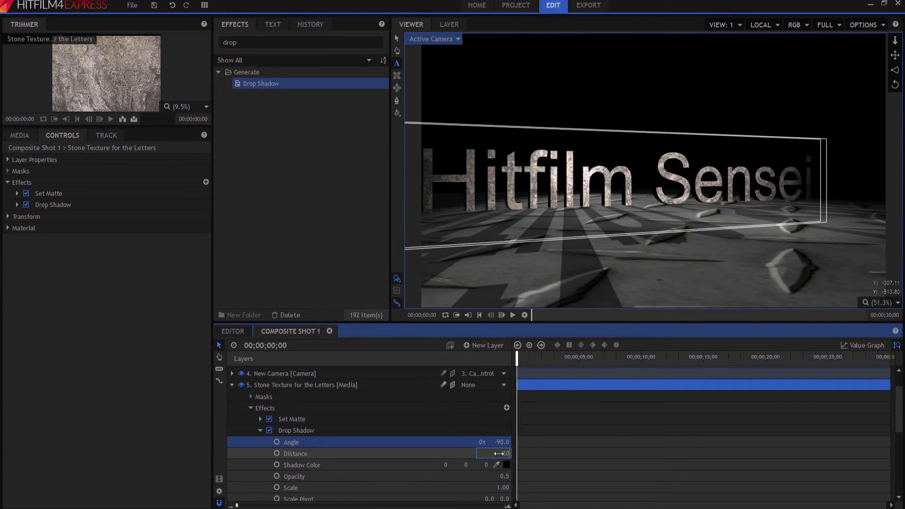
key(Return)
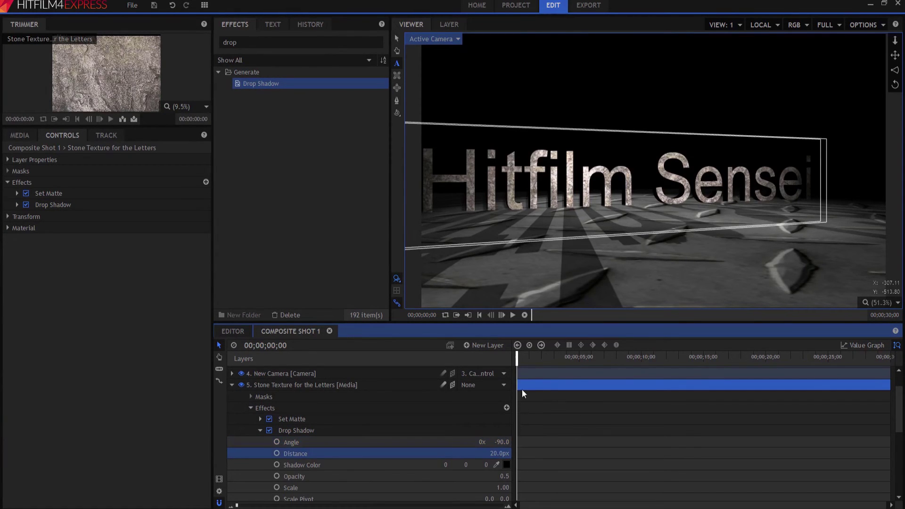
drag(495, 453, 496, 454)
click(232, 385)
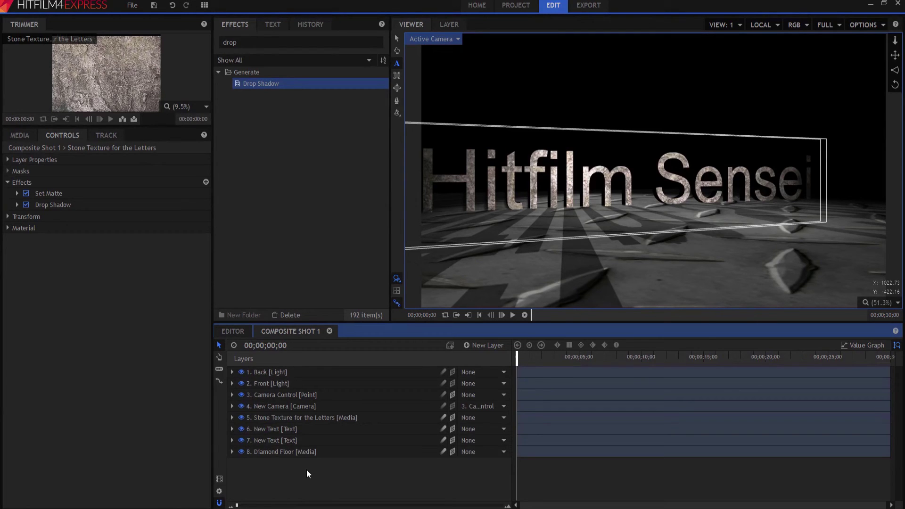
Step: Find the Parallax effect and apply it to the Diamond Floor layer
click(229, 42)
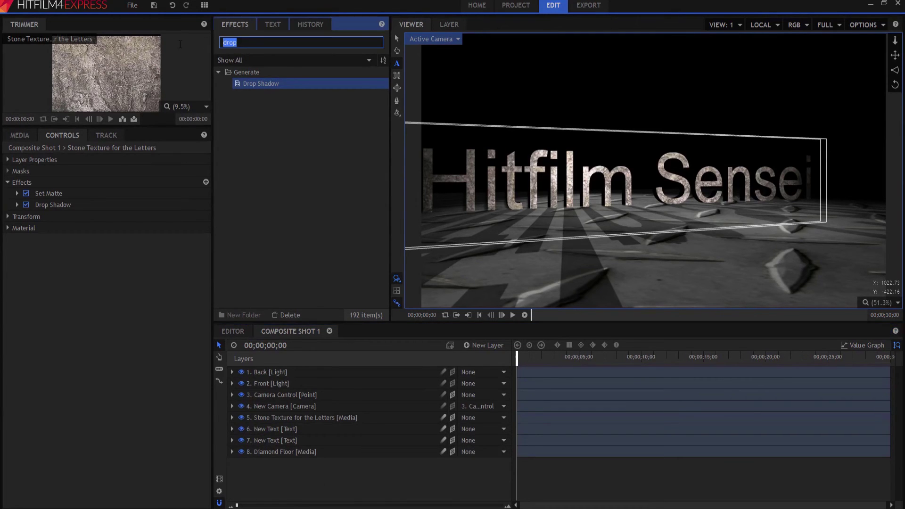
text(para)
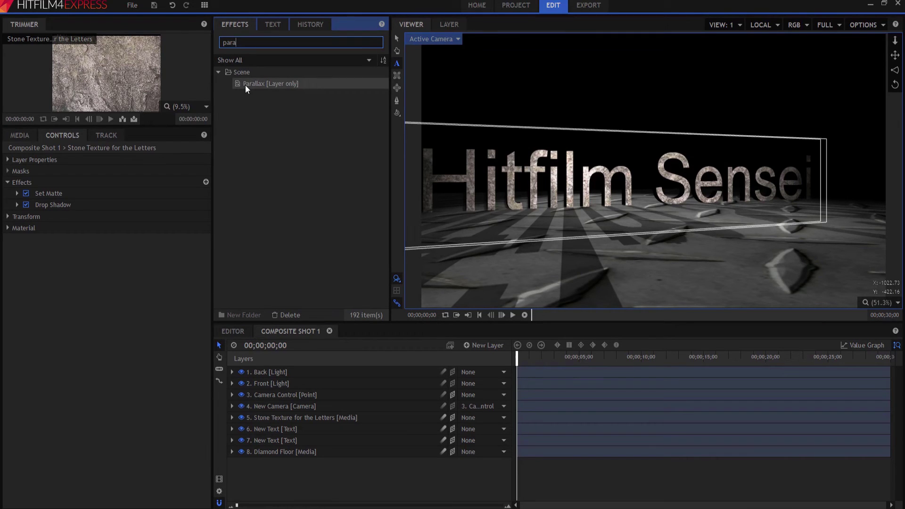
drag(245, 85, 263, 452)
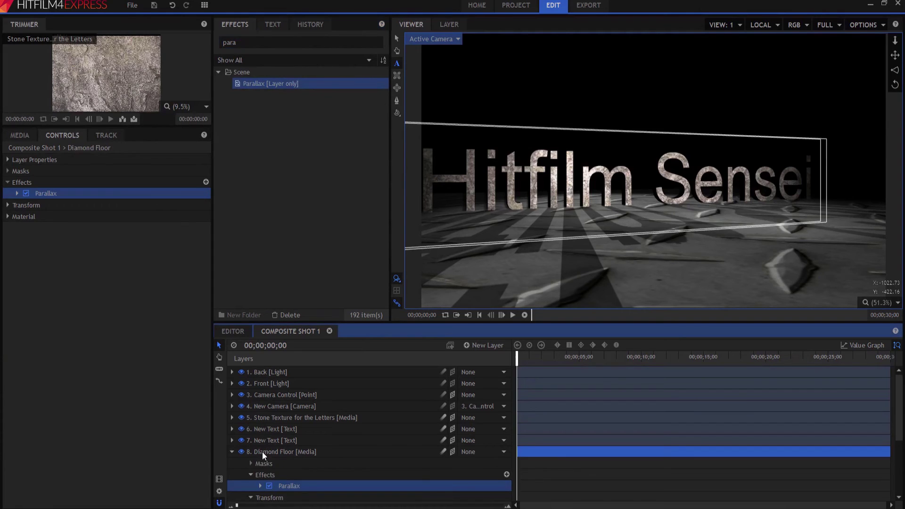
Step: Set the Diamond Floor's Parallax depth to 10 and collapse the layer
click(258, 483)
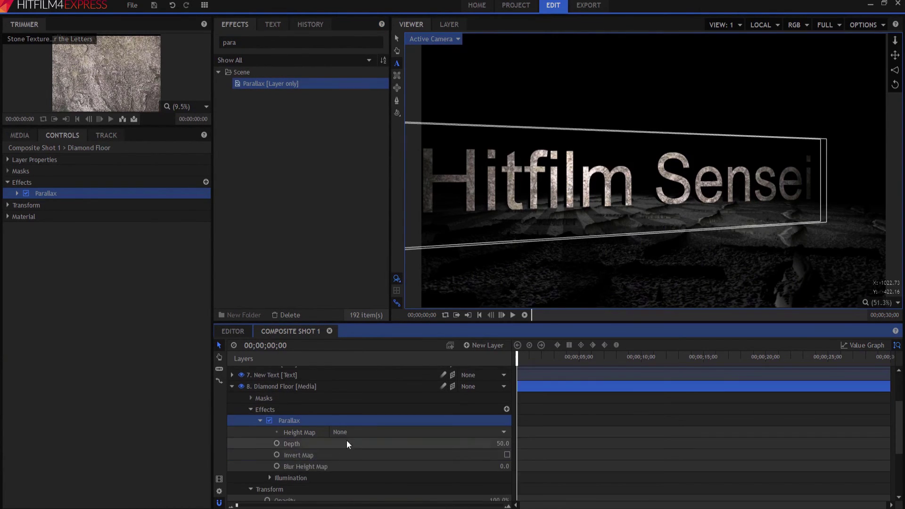
click(502, 443)
text(10)
key(Return)
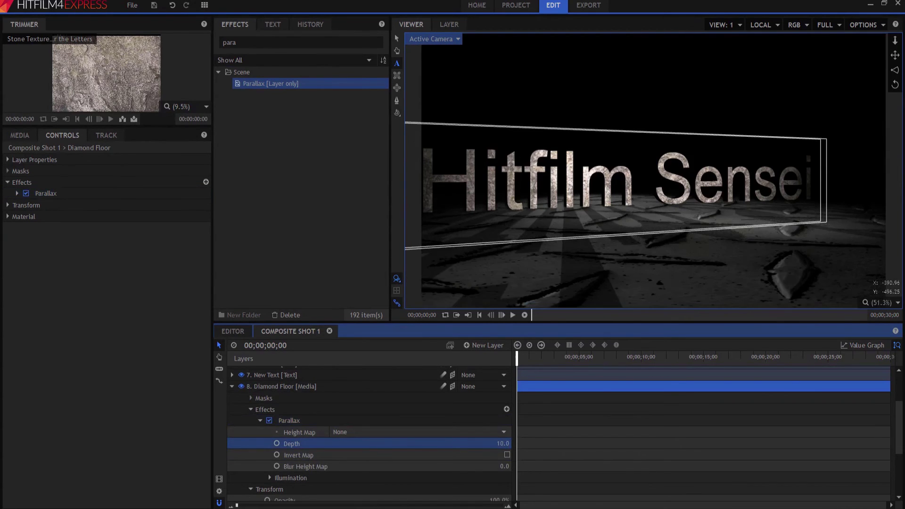
click(231, 387)
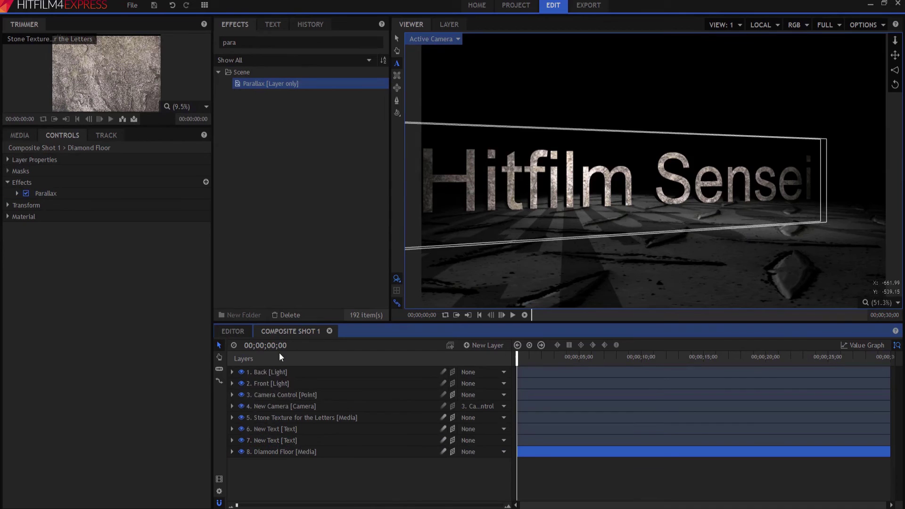
Step: Apply Parallax to the Stone Texture for the Letters layer and place it between Set Matte and Drop Shadow
drag(264, 83, 273, 417)
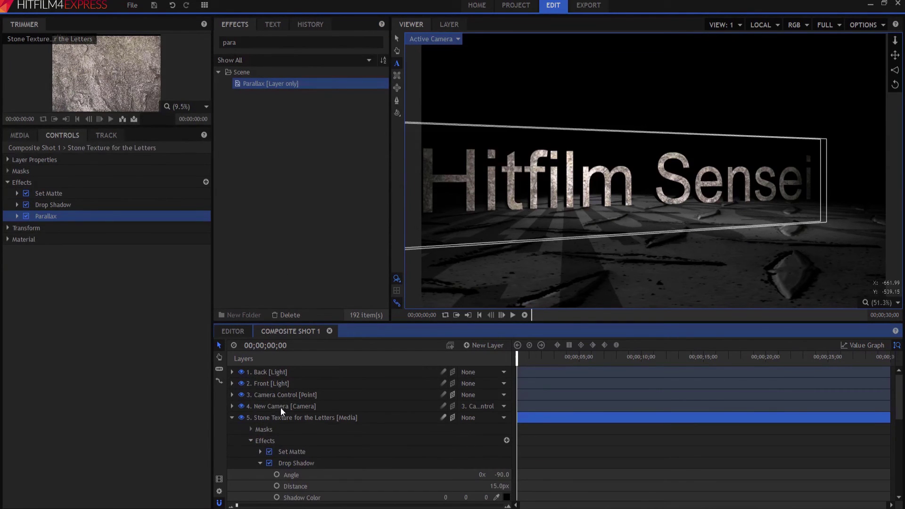
click(260, 462)
drag(282, 475, 282, 459)
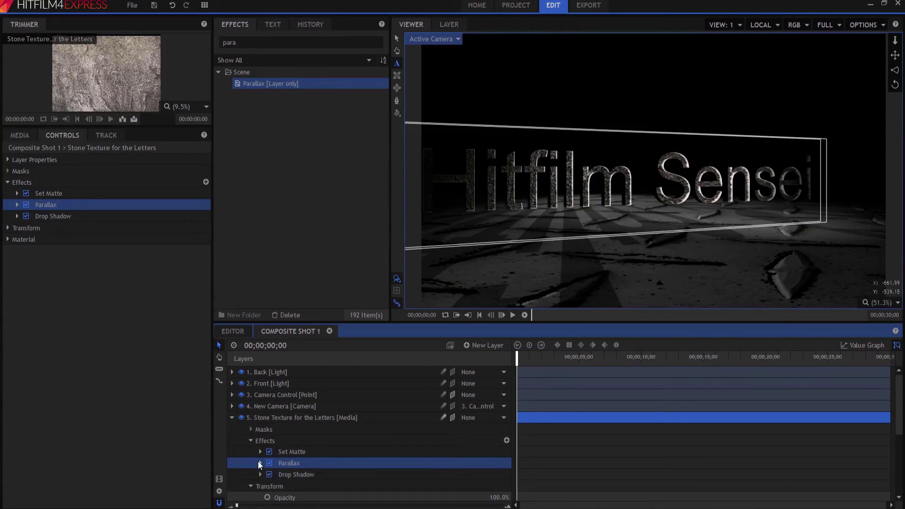
Step: Hide the upper New Text layer directly below the stone texture layer
scroll(238, 407, down, 3)
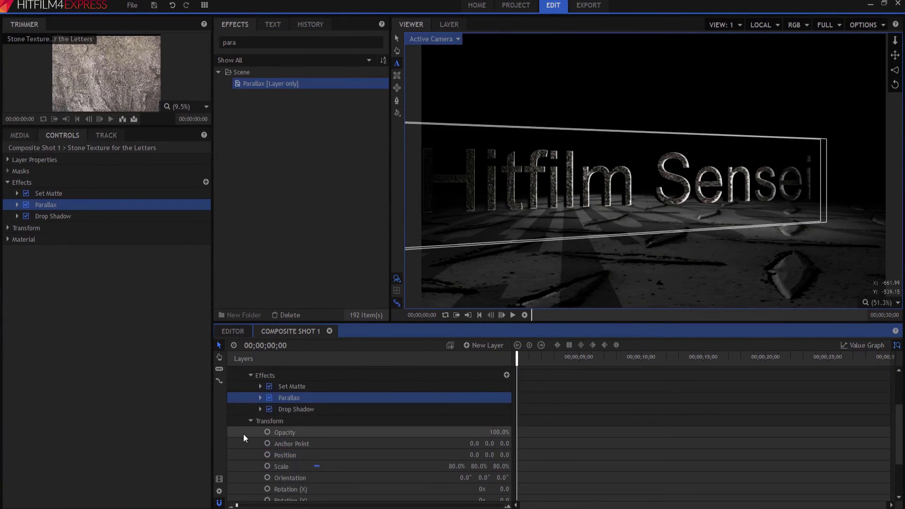
scroll(243, 434, down, 3)
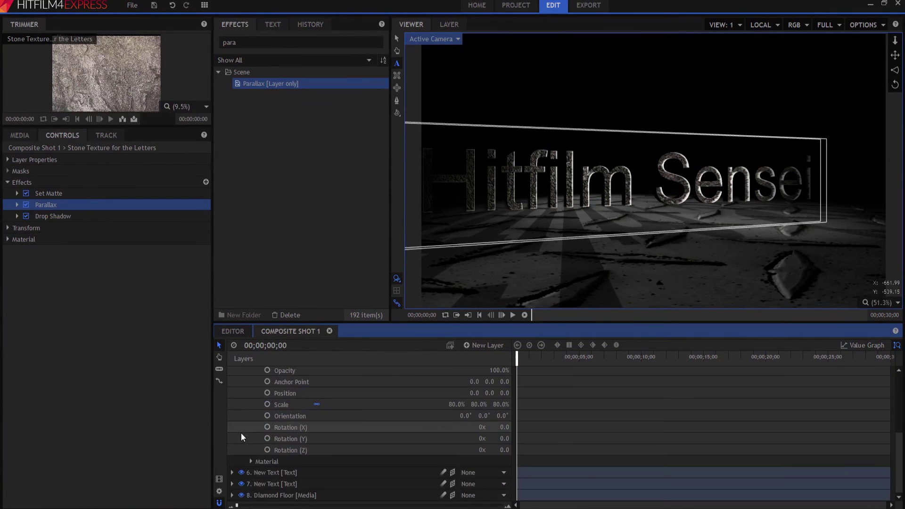
click(241, 473)
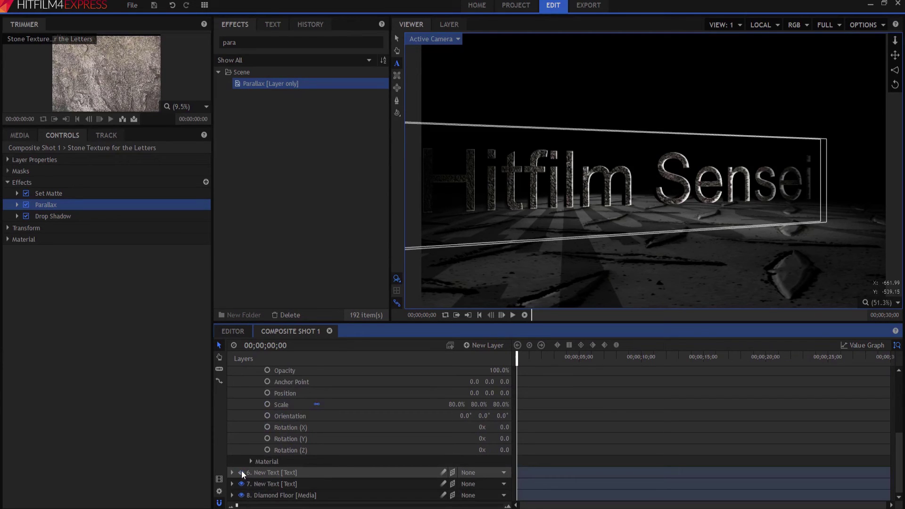
Step: Use the Diamond Floor layer as the height map for the stone texture's Parallax effect, then collapse and deselect the layer
scroll(238, 425, up, 5)
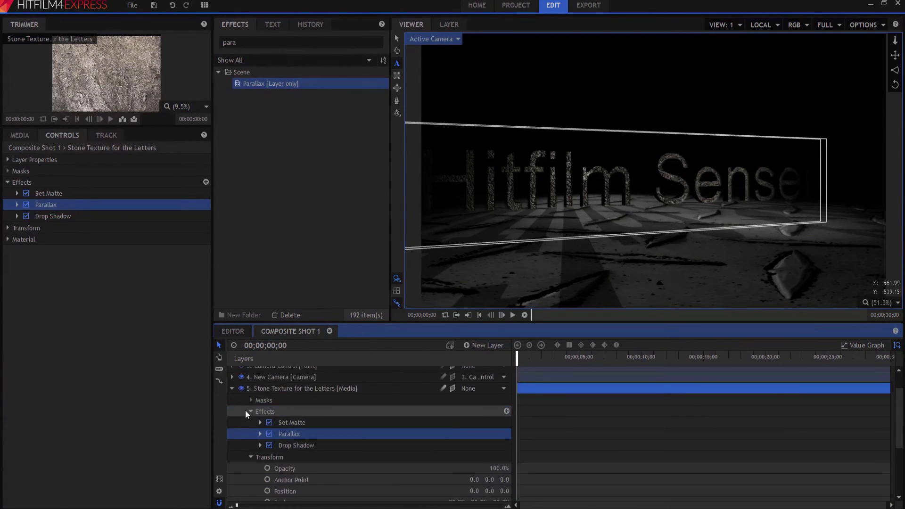
click(259, 433)
click(370, 446)
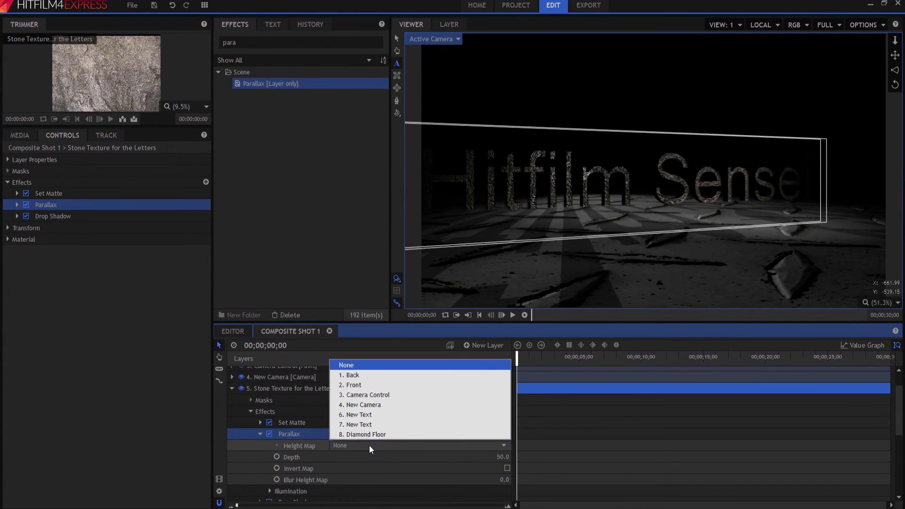
click(367, 434)
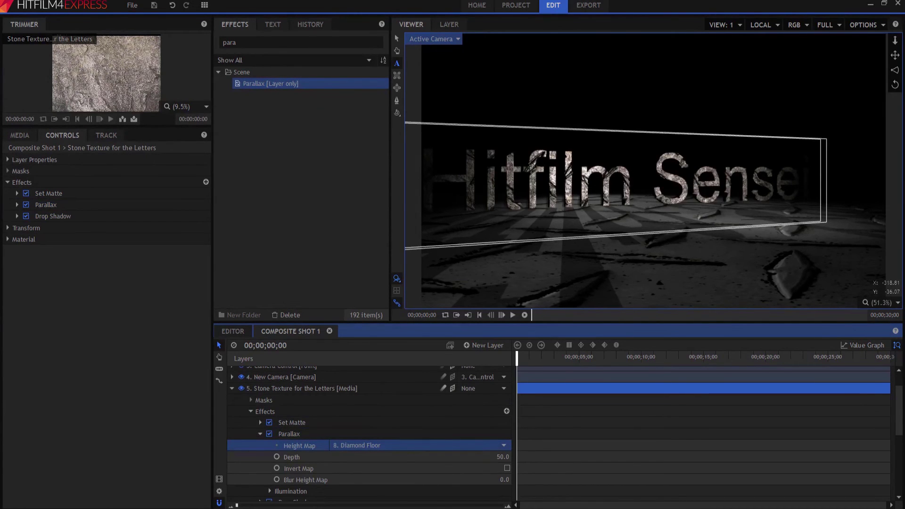
click(232, 388)
click(281, 478)
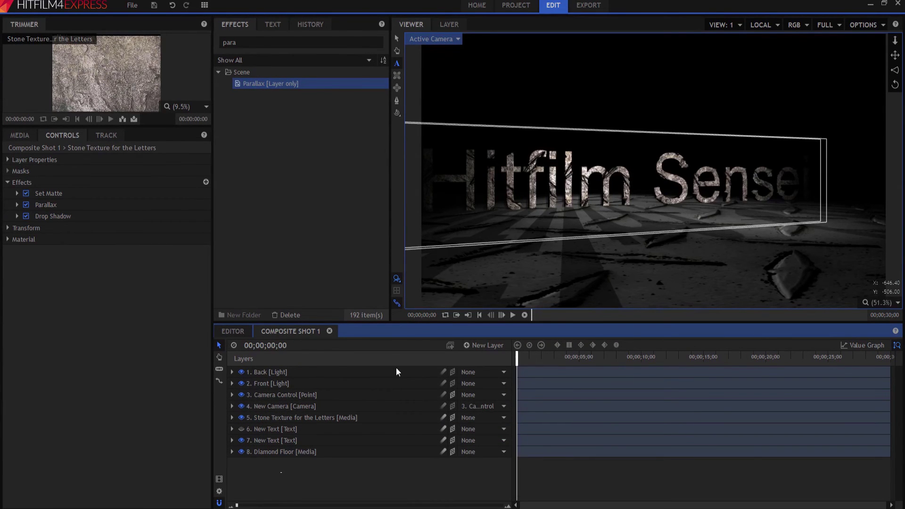
Step: Set the Camera Control point's Y rotation to 0, then collapse and deselect the layer
click(232, 394)
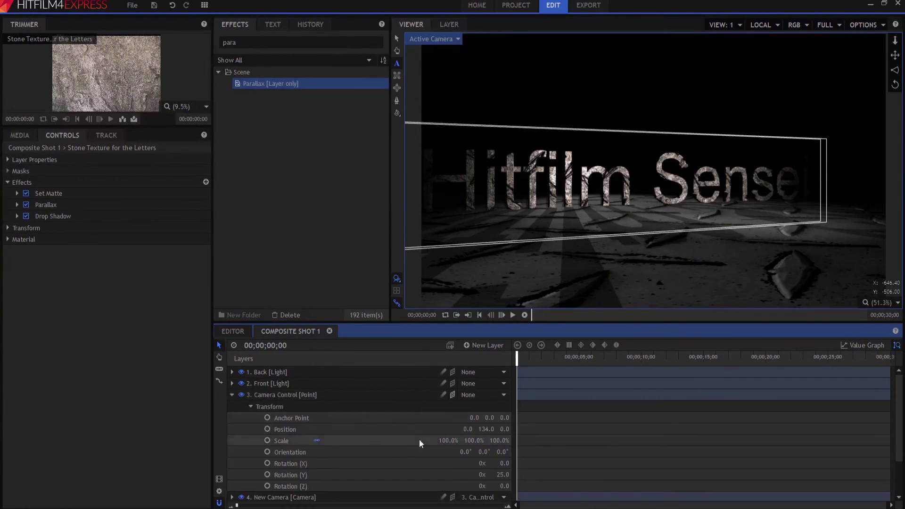
click(500, 474)
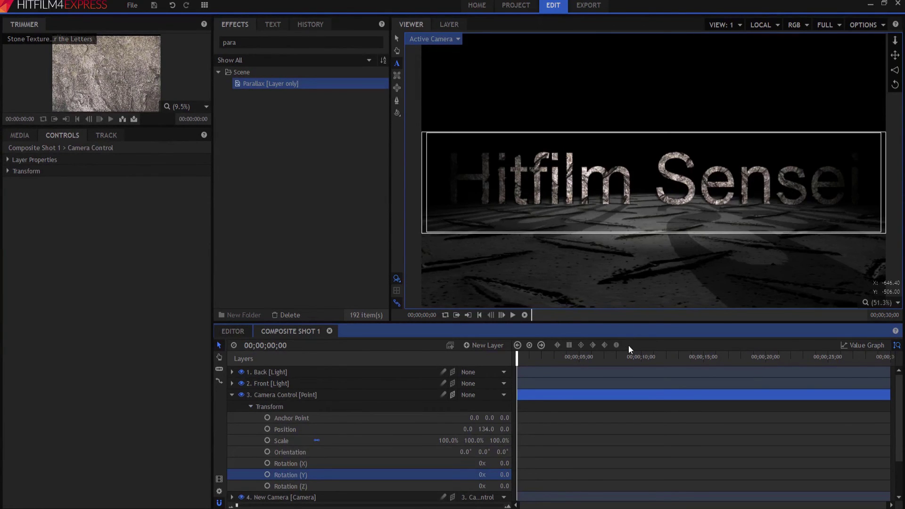
click(231, 395)
click(272, 474)
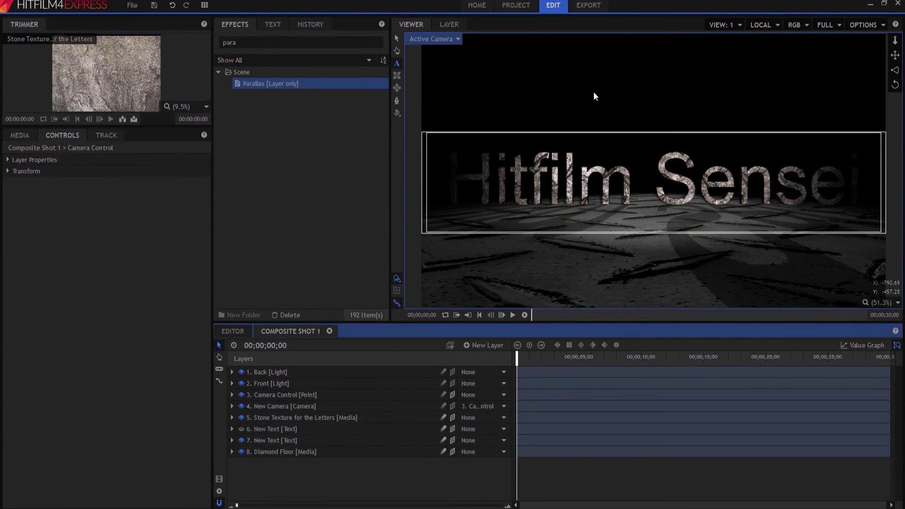
Step: Create a new 1920 x 1080 black plane layer named Flare
click(477, 344)
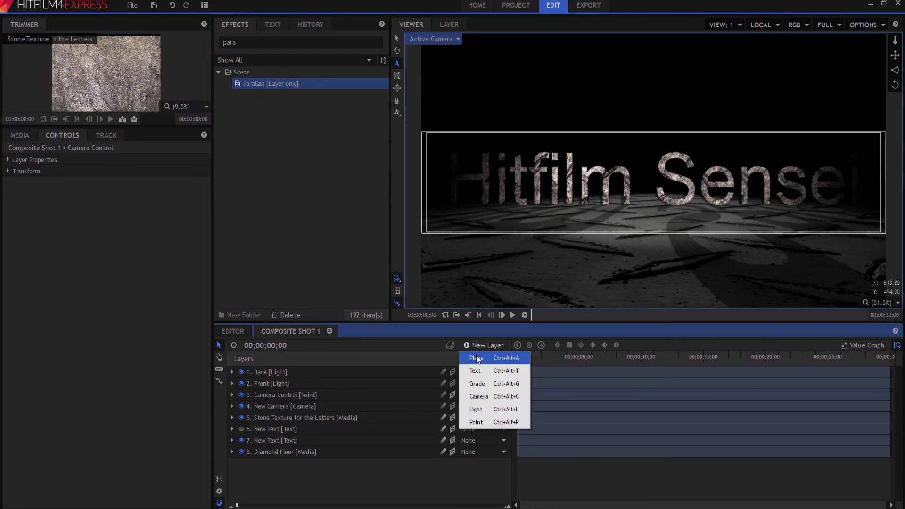
click(476, 356)
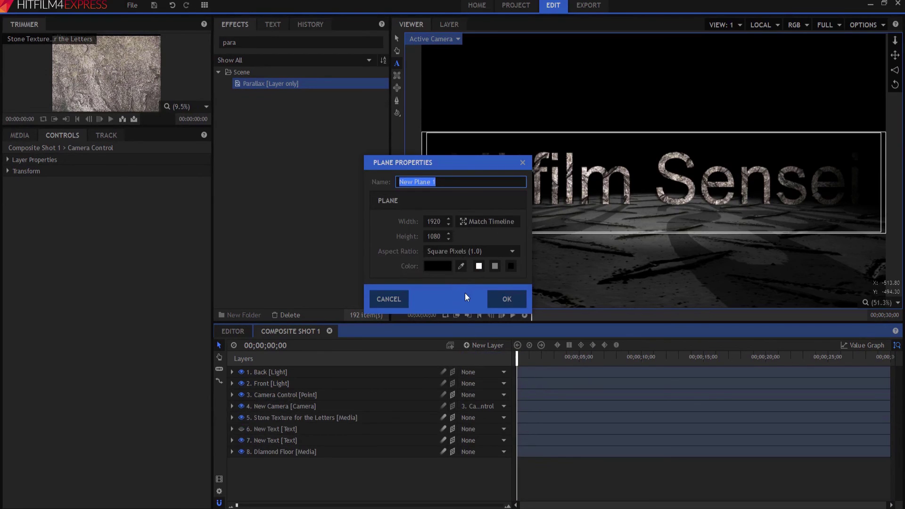
text(Flare)
click(507, 300)
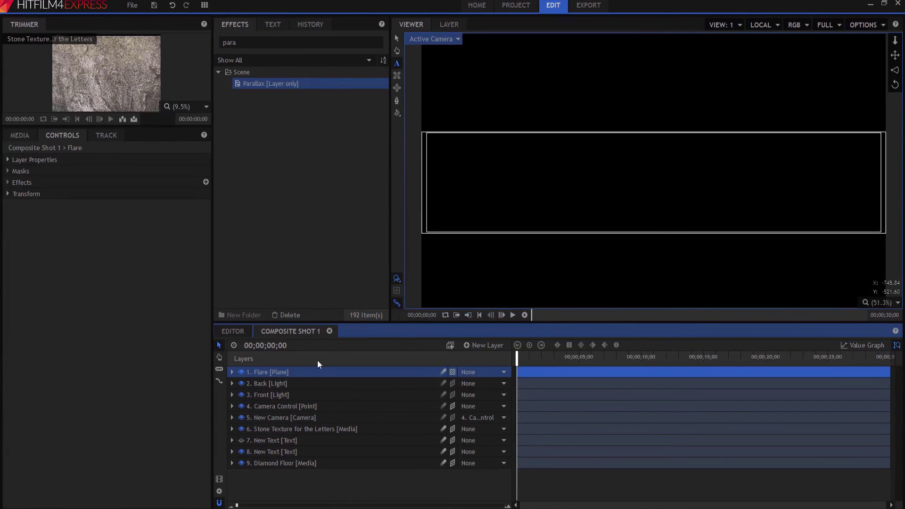
Step: Change the Flare plane's blend mode to Add
right_click(283, 373)
mouse_move(318, 160)
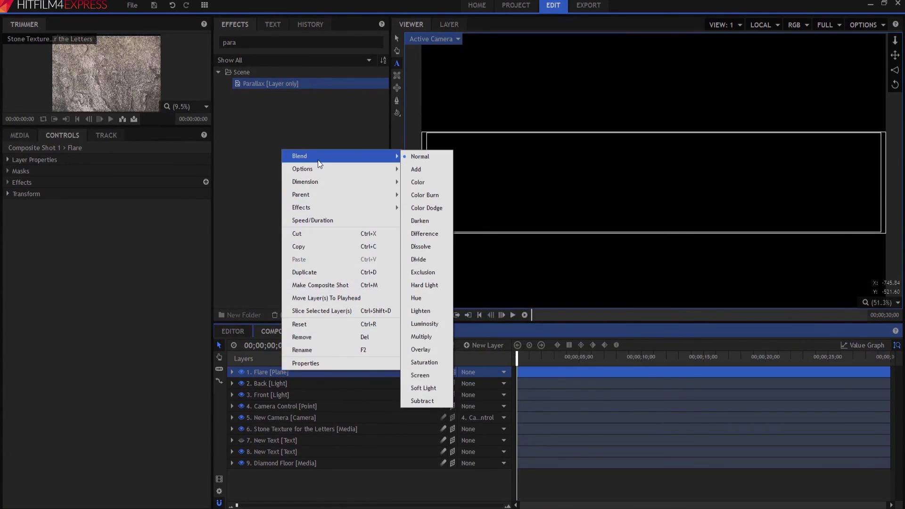
click(420, 169)
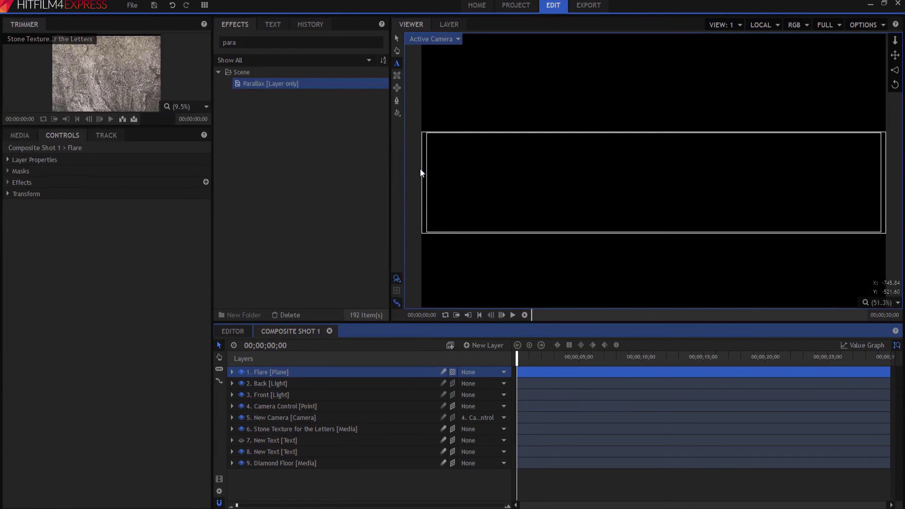
Step: Search the effects for "flares" and apply Light Flares to the Flare plane
double_click(266, 42)
text(falres)
key(BackSpace)
key(BackSpace)
key(BackSpace)
key(BackSpace)
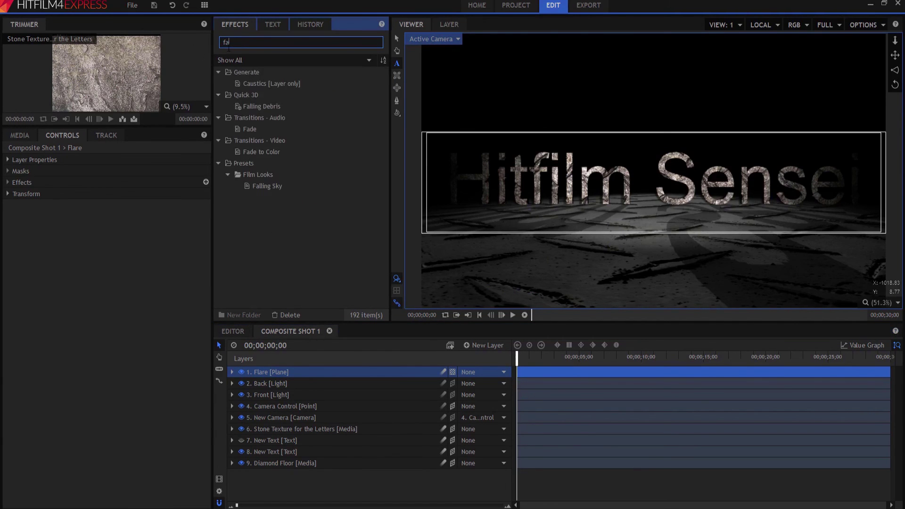
key(BackSpace)
text(lares)
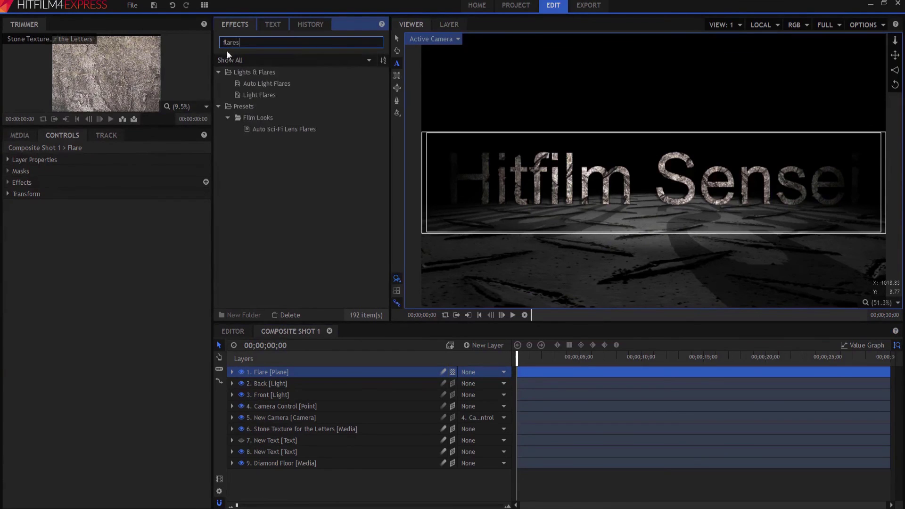
drag(262, 94, 274, 375)
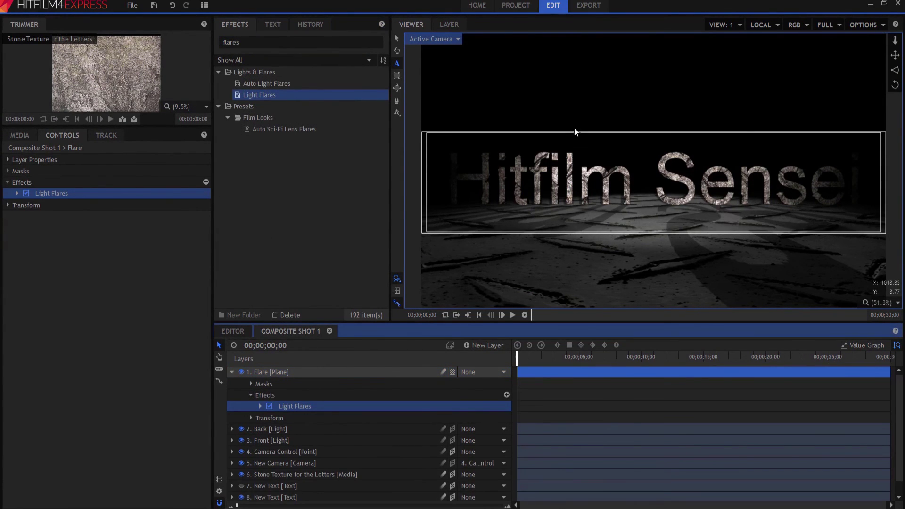
Step: Duplicate the Light Flares effect on the Flare plane
click(260, 407)
click(260, 406)
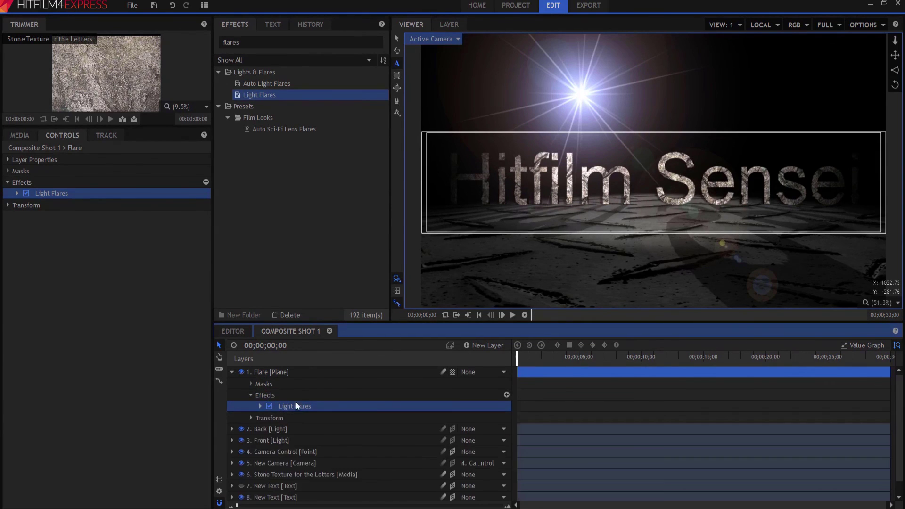
right_click(298, 406)
click(310, 450)
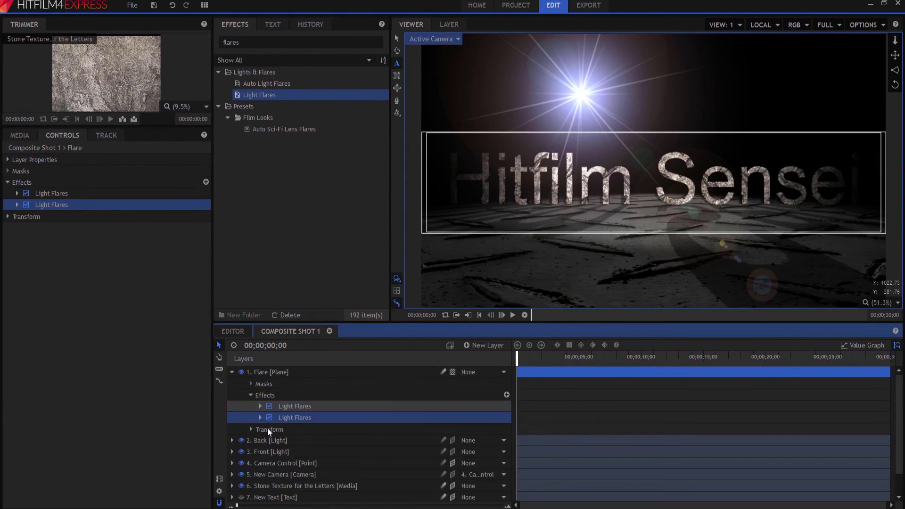
Step: Set the horizontal hotspot center of the second Light Flares effect on the Flare plane to 0
click(259, 418)
click(270, 440)
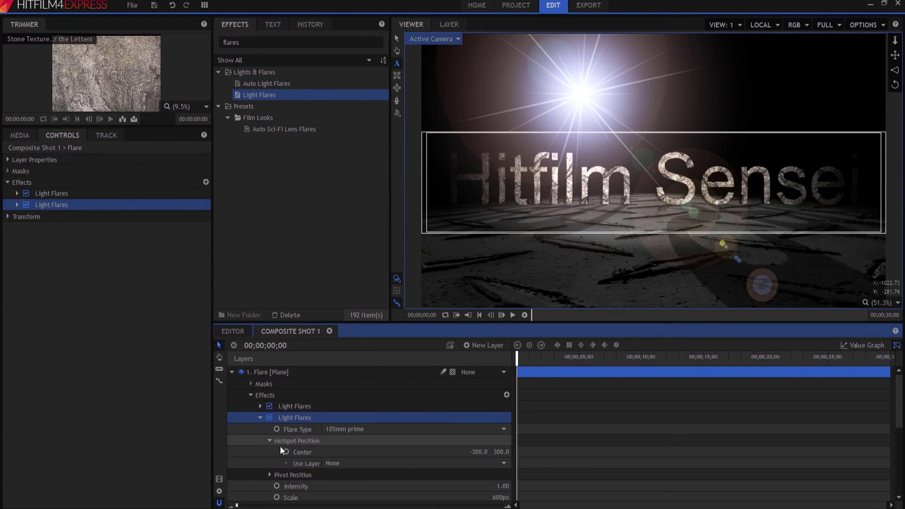
click(478, 452)
text(0)
key(Return)
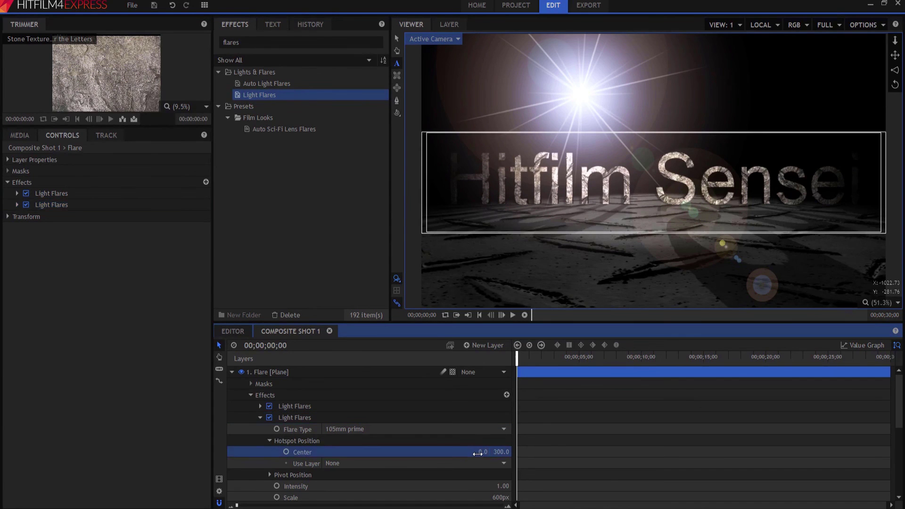
click(231, 372)
Step: Search the effects for "env" and apply Environment Map Viewer to the Flare plane
click(247, 42)
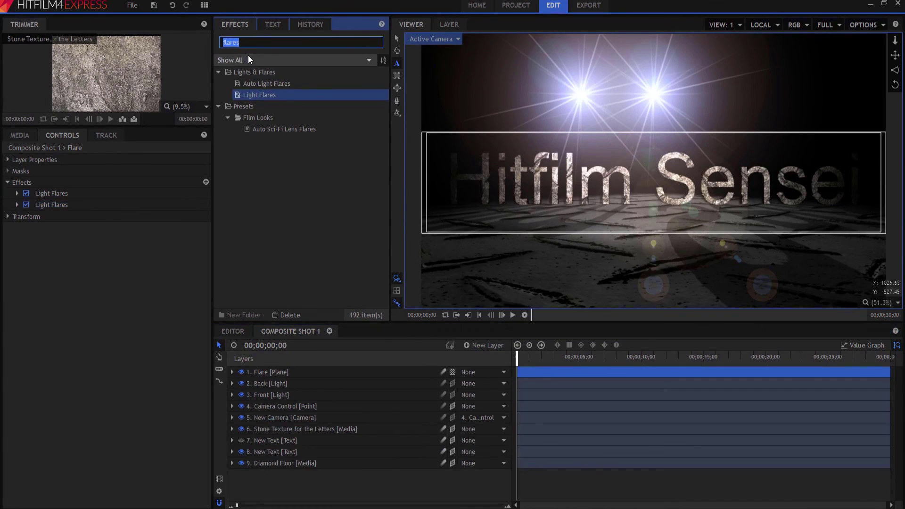
text(env)
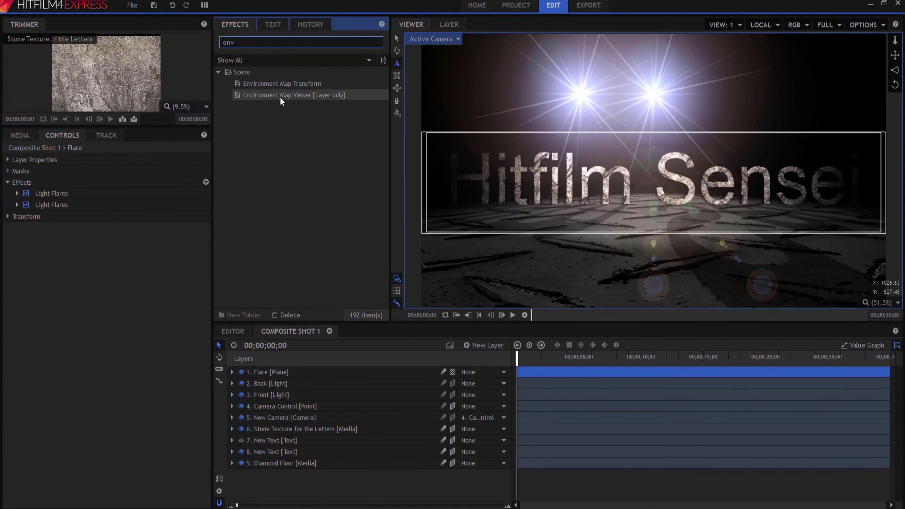
drag(267, 95, 277, 373)
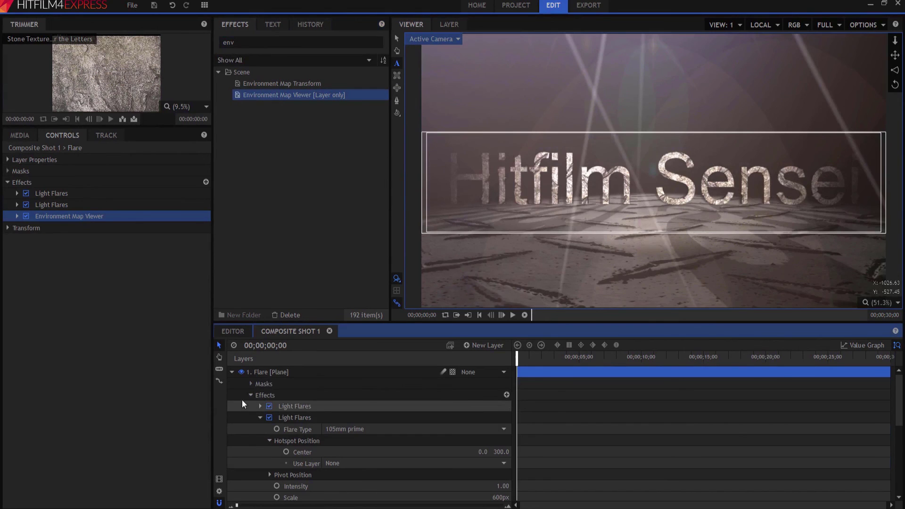
click(232, 372)
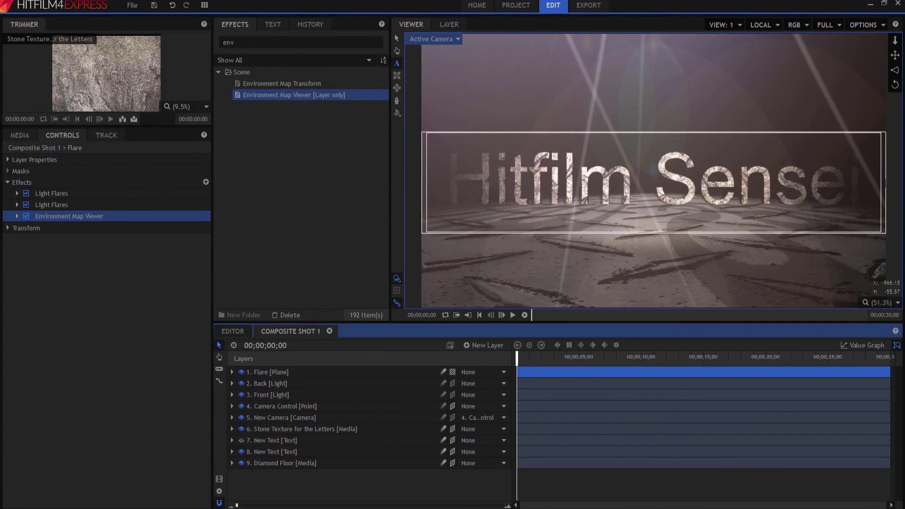
click(380, 484)
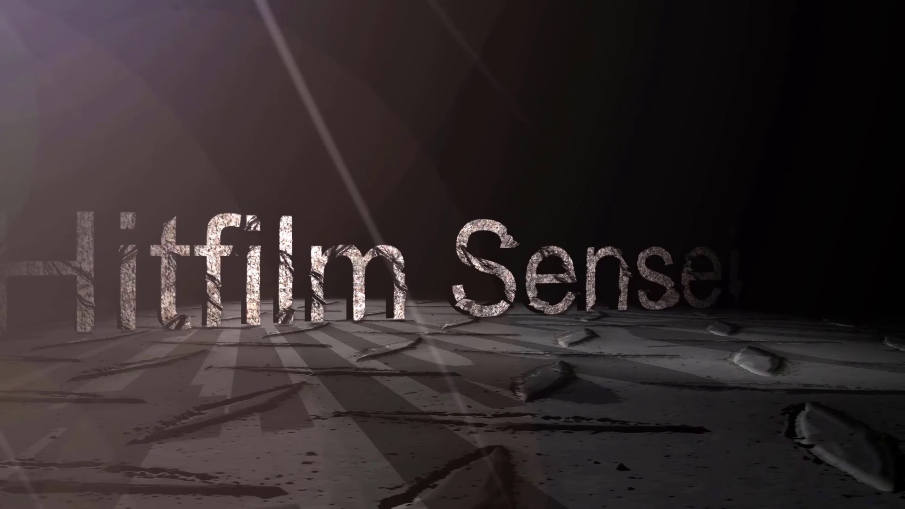